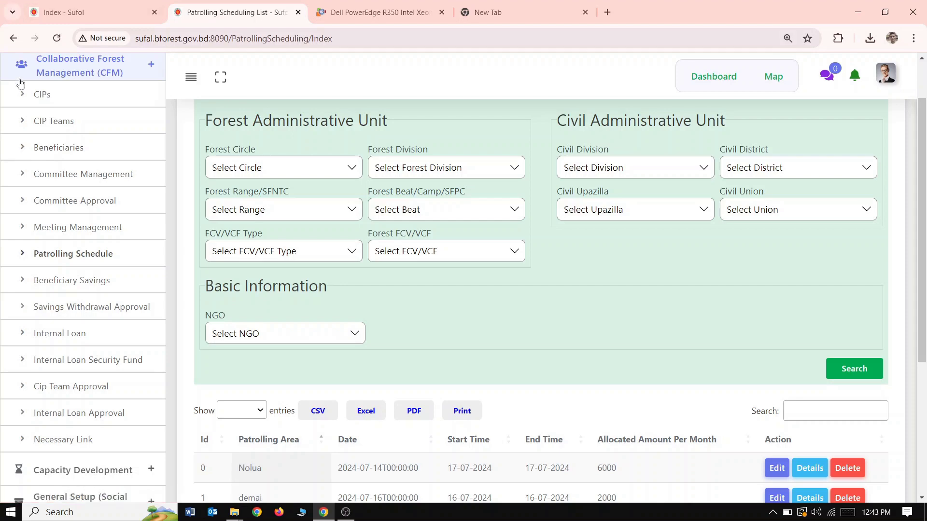
Open the Patrolling Schedule page of the Collaborative Forest Management (CFM) module
scroll(131, 218, "up", 3)
scroll(130, 222, "down", 1)
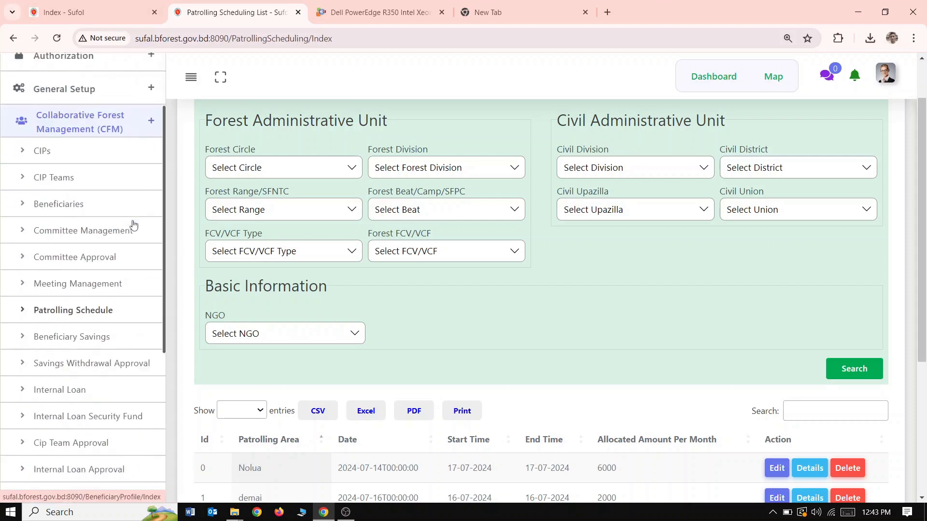
scroll(132, 223, "up", 1)
left_click(98, 218)
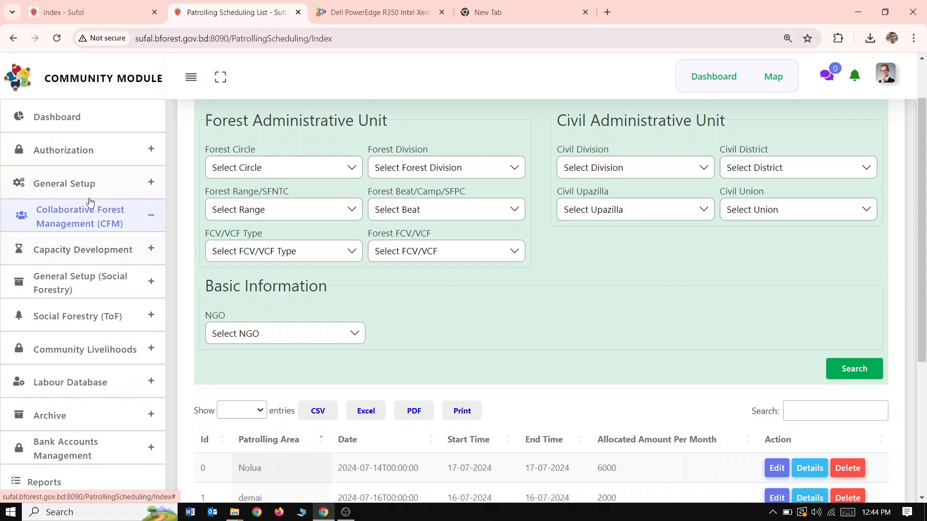
left_click(97, 222)
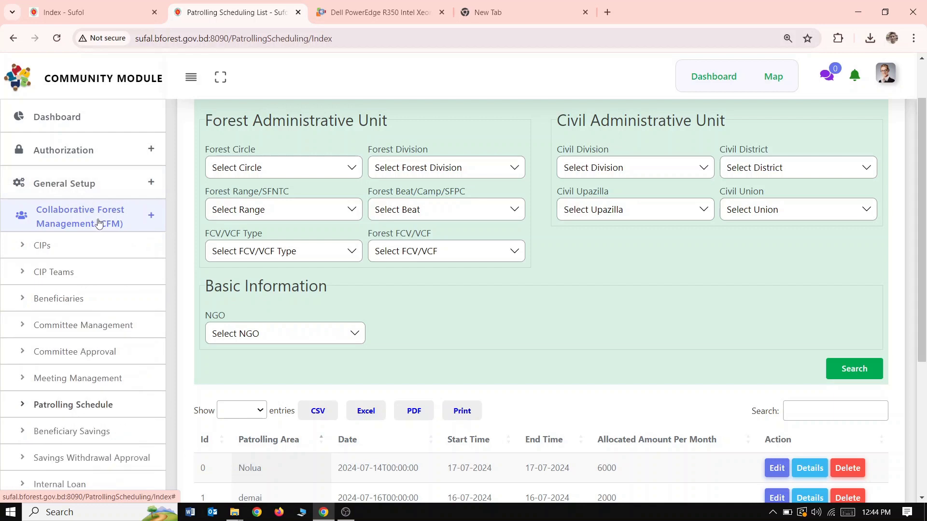
scroll(99, 223, "down", 1)
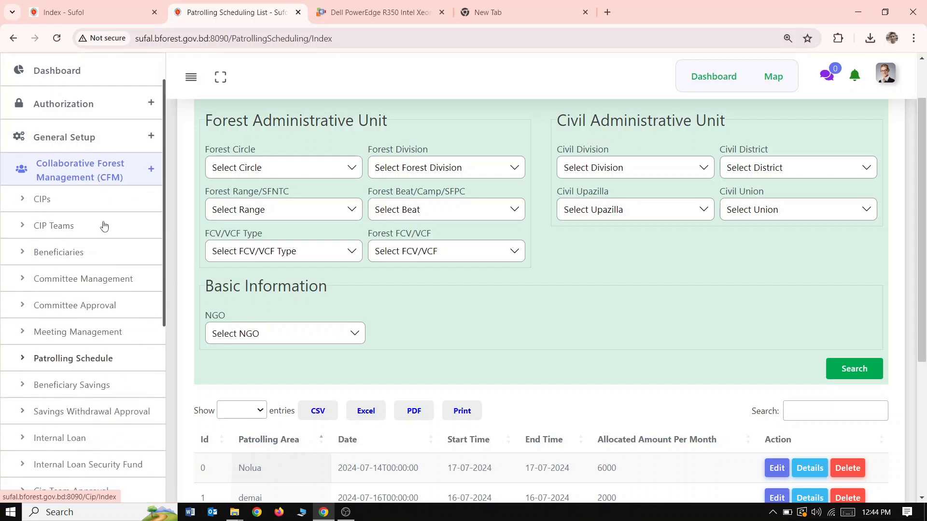
scroll(25, 208, "down", 1)
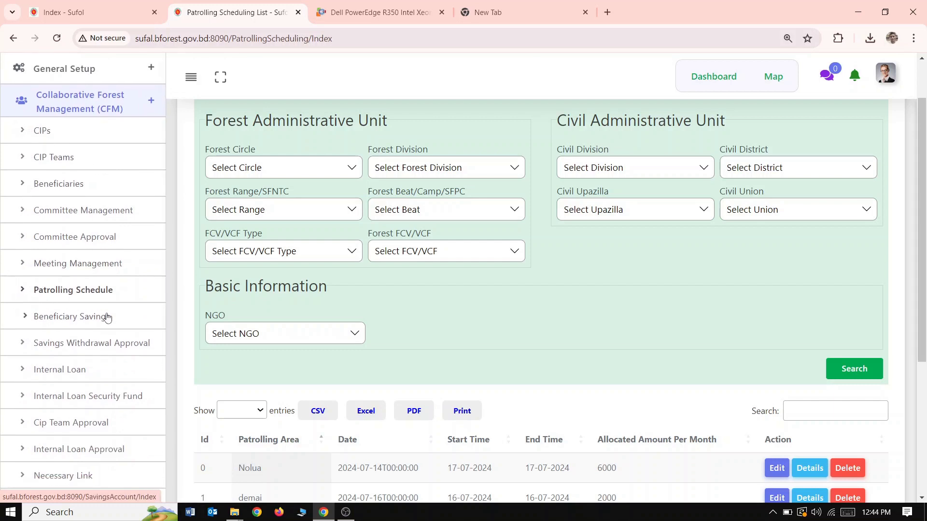
left_click(99, 295)
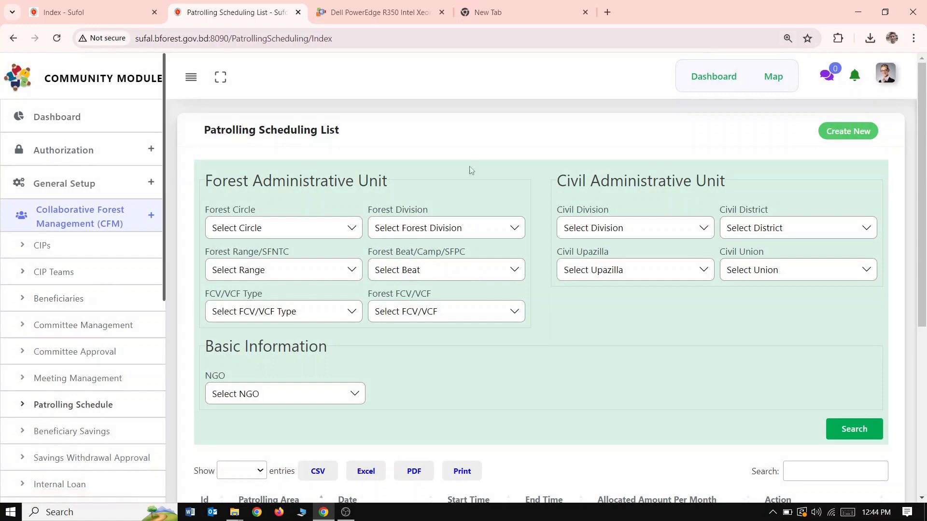
Examine the patrolling scheduling list page, including its forest, civil and NGO filters and the table of schedule records
scroll(494, 160, "down", 6)
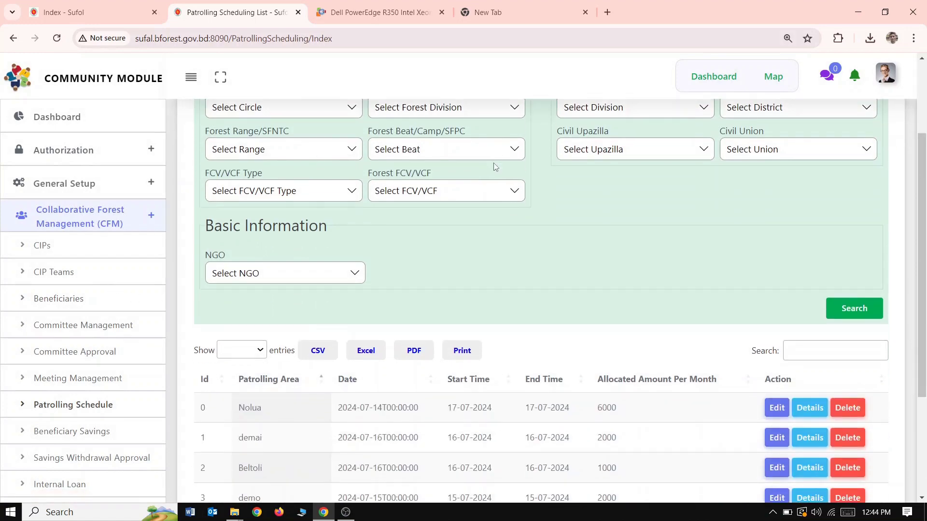
scroll(497, 173, "up", 6)
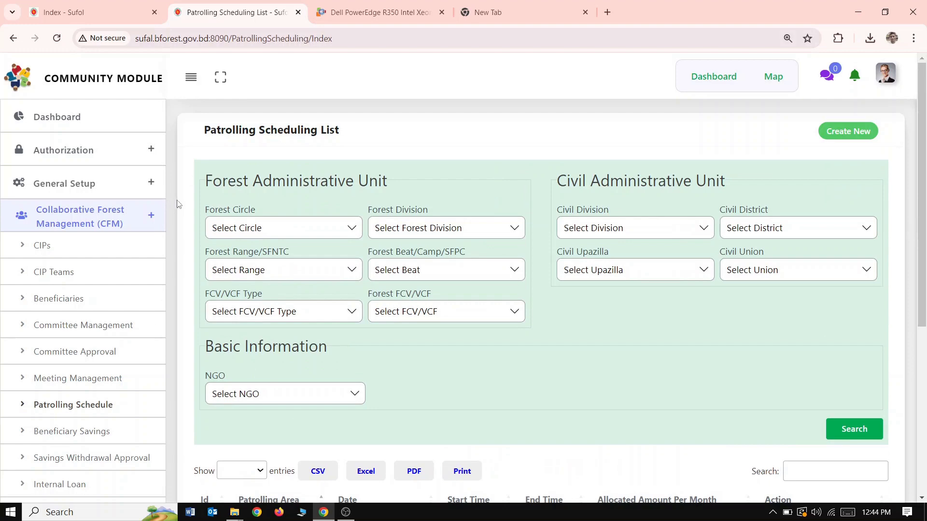
scroll(191, 203, "down", 6)
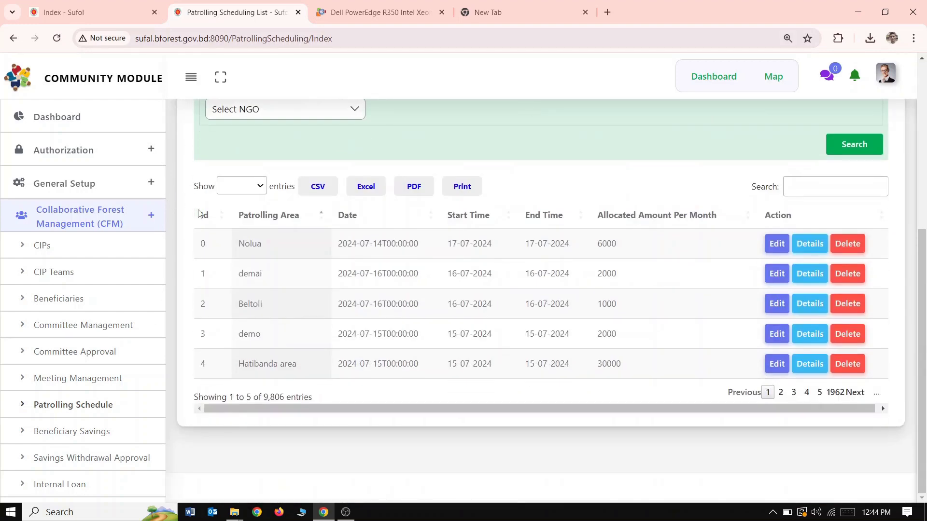
scroll(200, 214, "up", 4)
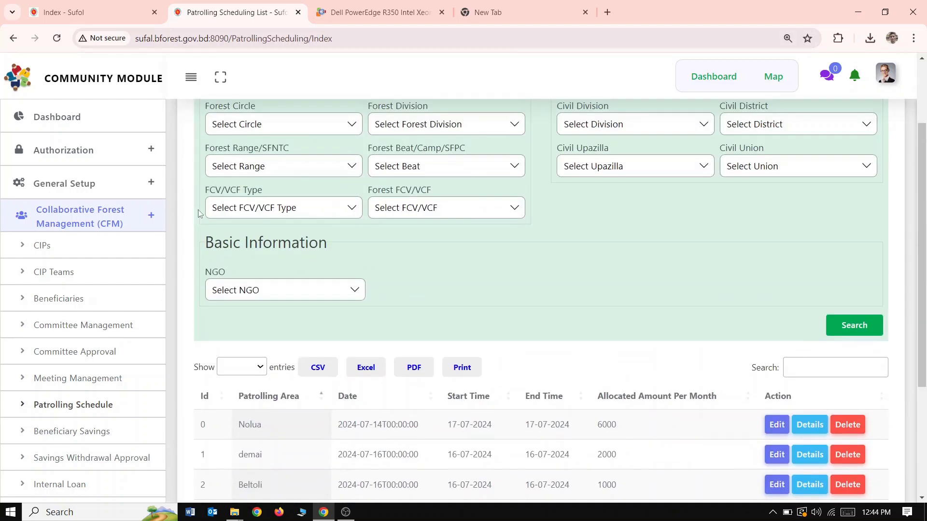
scroll(198, 209, "up", 2)
scroll(198, 209, "down", 3)
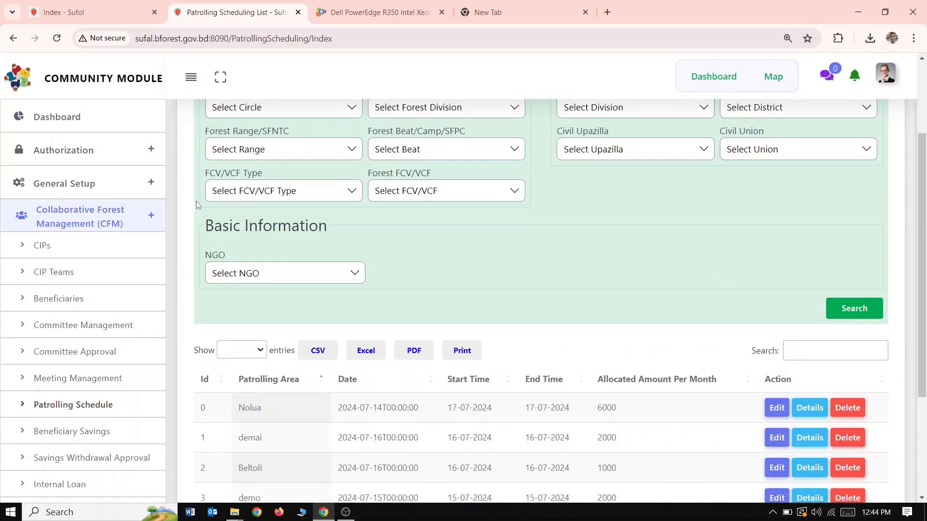
scroll(201, 212, "down", 3)
scroll(202, 212, "up", 6)
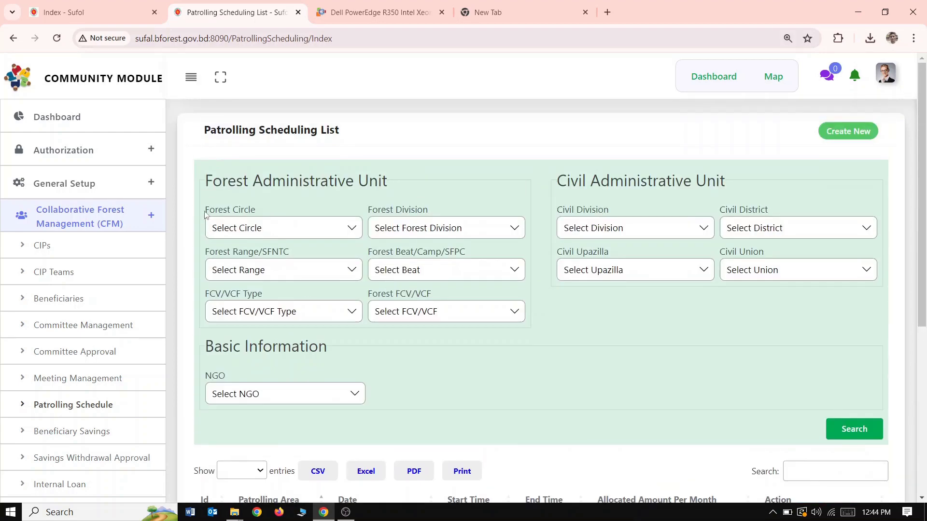
scroll(797, 188, "down", 5)
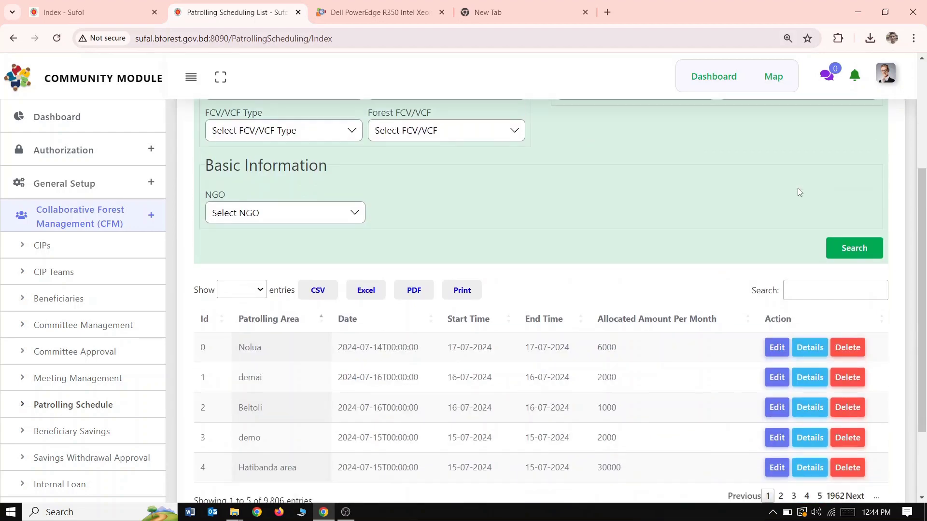
scroll(797, 191, "up", 5)
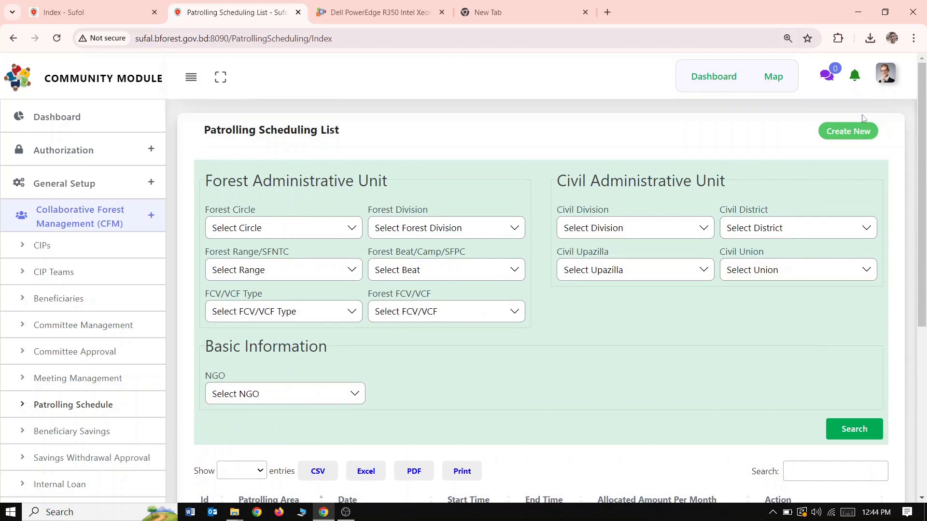
Start a new patrolling schedule record and look over its entry form
left_click(850, 138)
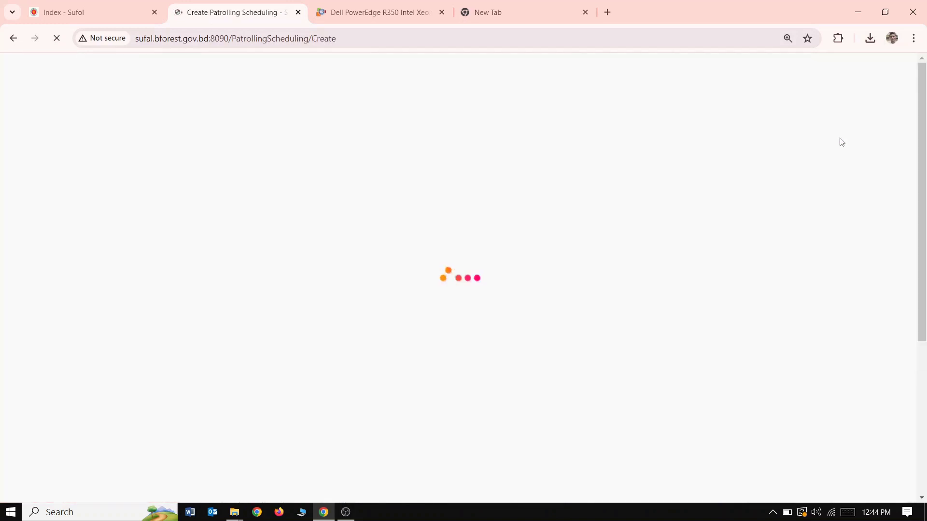
scroll(384, 182, "down", 5)
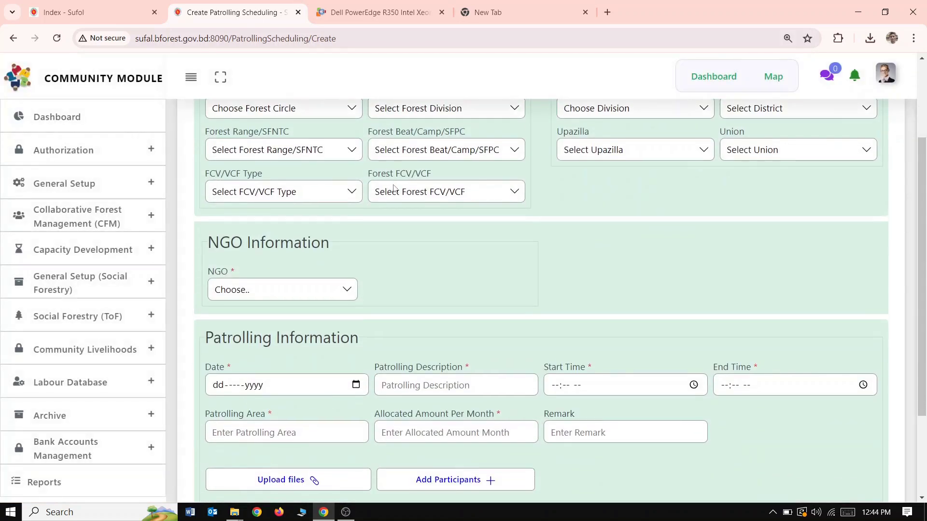
scroll(395, 187, "up", 4)
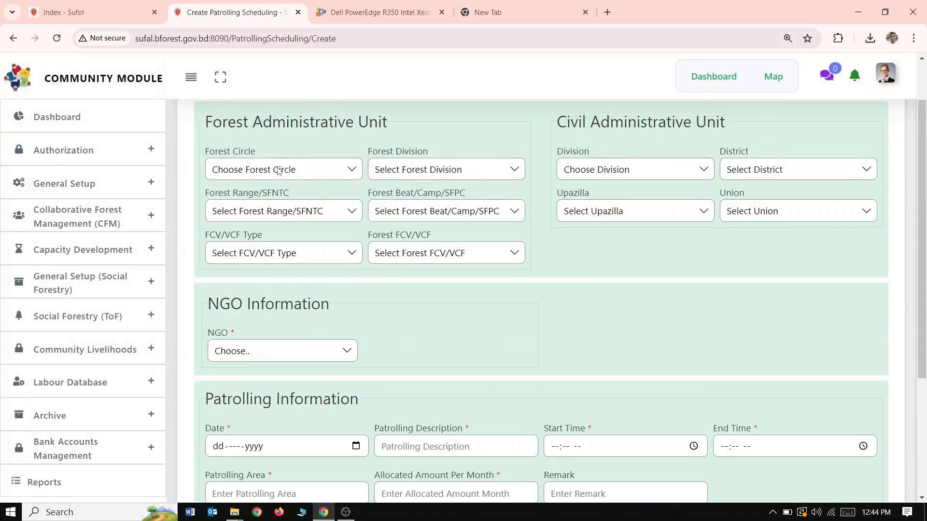
Set the forest circle to Chattogram Circle and the forest division to Cox's Bazar North Forest Division
left_click(278, 169)
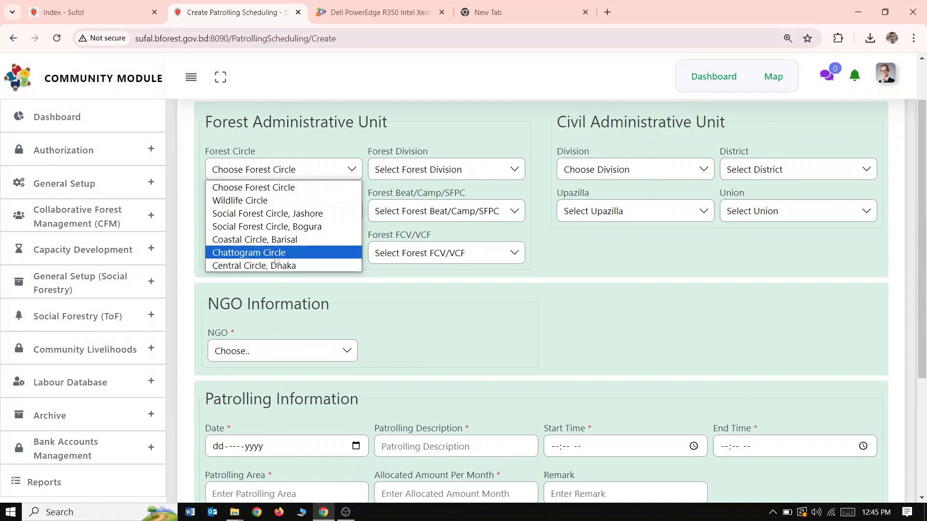
left_click(331, 137)
left_click(314, 169)
left_click(297, 252)
left_click(438, 167)
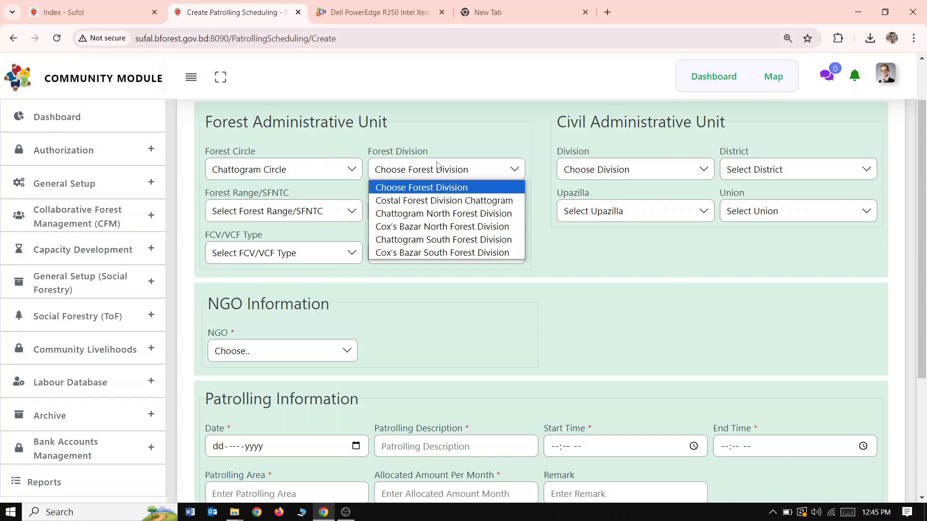
left_click(430, 227)
Choose Joarianala as both the forest range and the forest beat
left_click(283, 213)
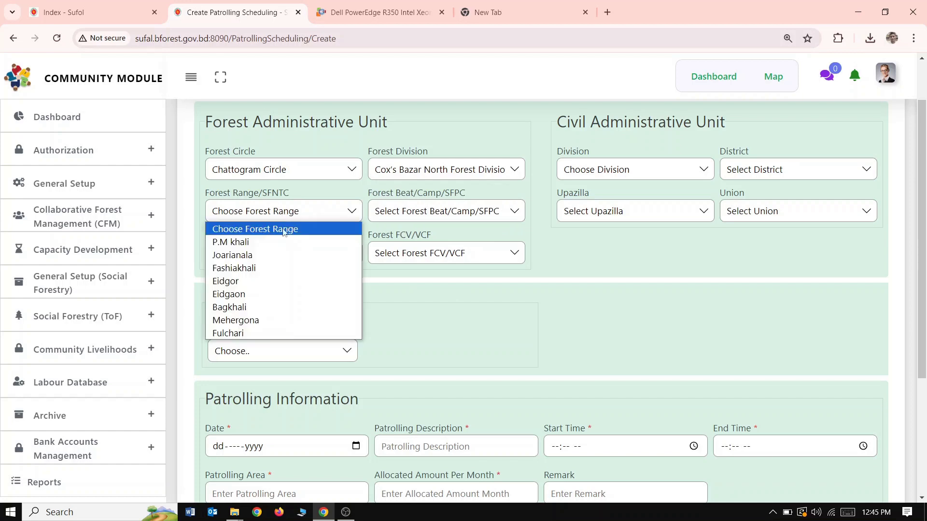
left_click(282, 254)
left_click(420, 208)
left_click(411, 241)
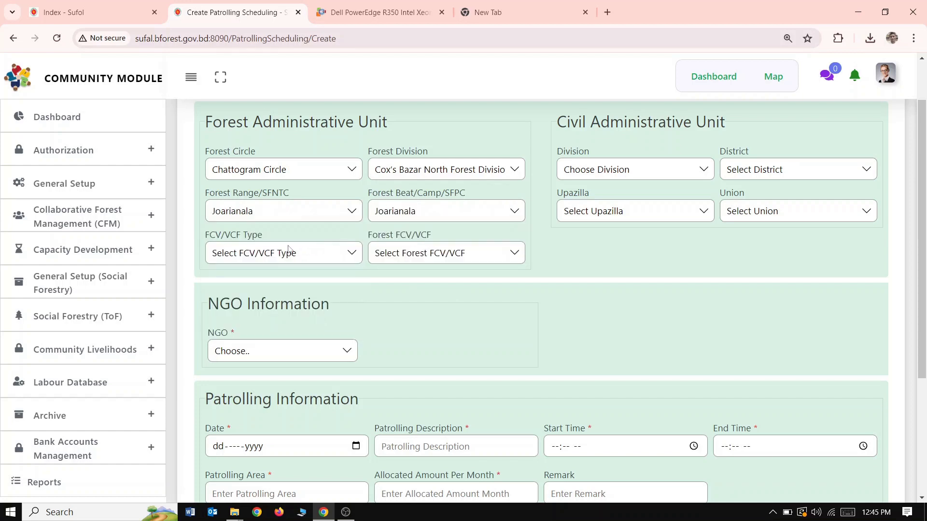
Set the FCV/VCF type to FCV and choose Moulovi para as the forest FCV/VCF
left_click(287, 252)
left_click(280, 283)
left_click(398, 257)
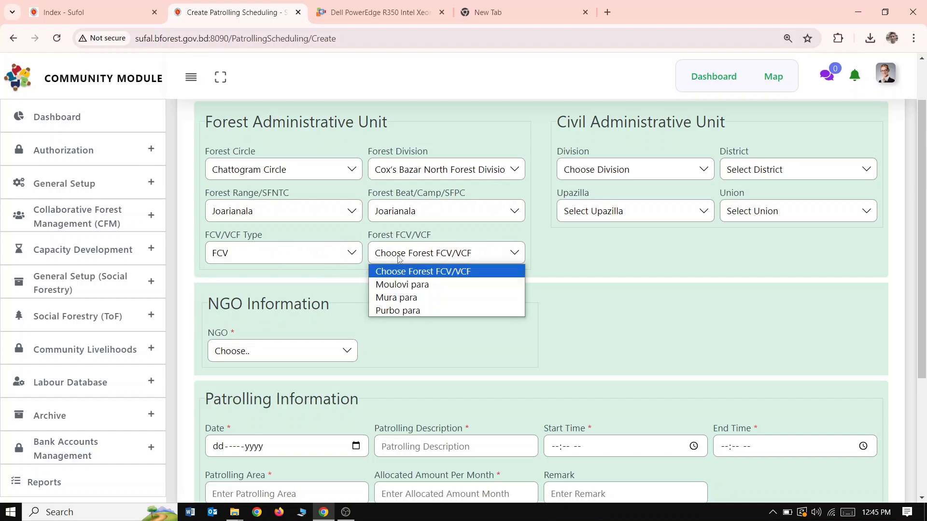
left_click(402, 281)
Set the civil division to Rangpur Division and the district to DINAJPUR
left_click(619, 168)
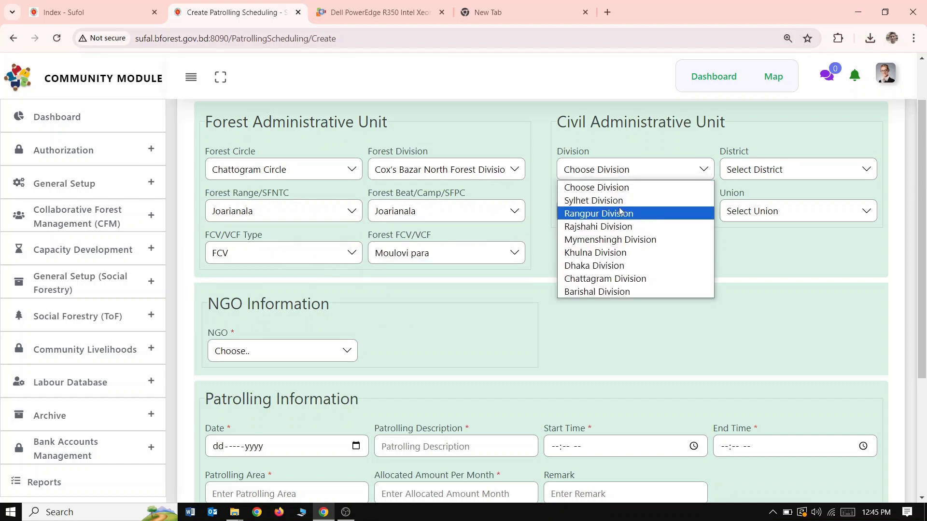
left_click(621, 212)
left_click(753, 171)
left_click(741, 199)
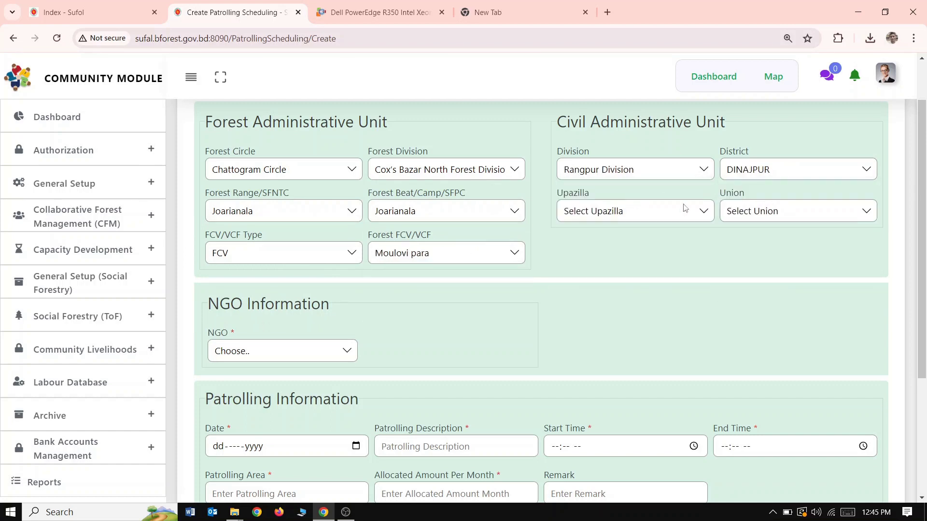
Set the upazilla to KAHAROLE and the union to Temporary
left_click(648, 210)
left_click(657, 243)
left_click(727, 211)
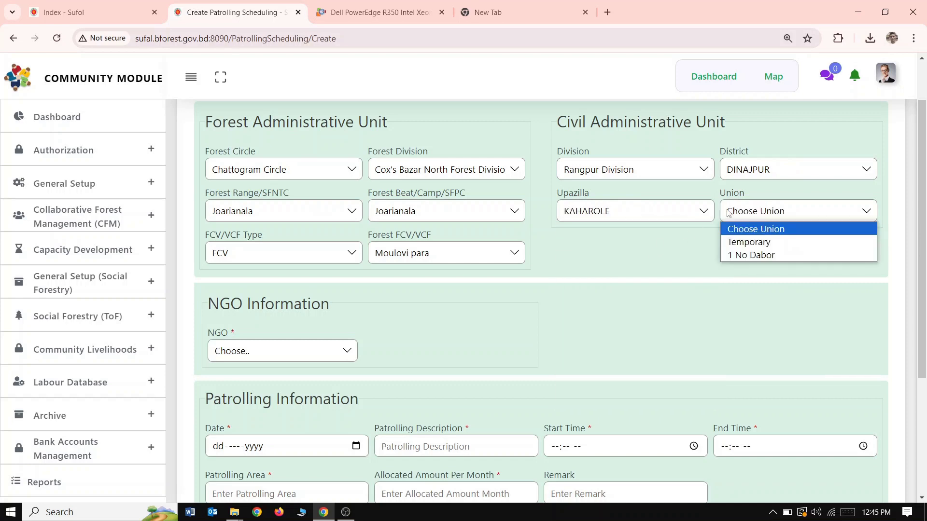
left_click(754, 239)
Choose ASA as the NGO for the patrolling schedule
scroll(221, 204, "down", 3)
left_click(269, 232)
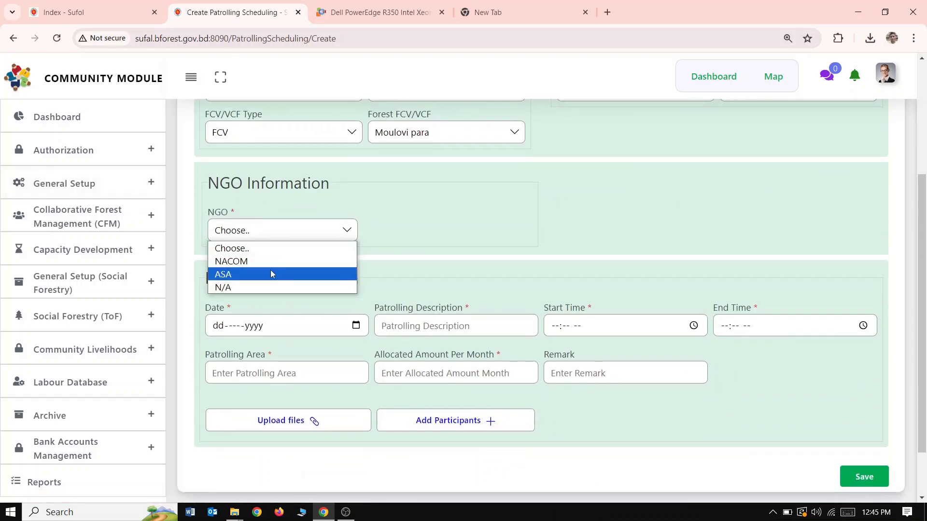
left_click(272, 275)
scroll(269, 271, "down", 1)
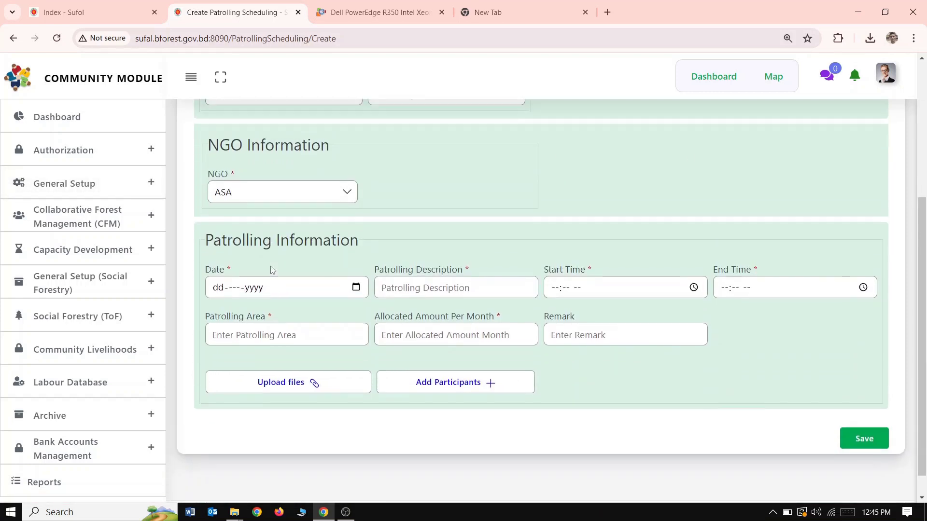
scroll(270, 268, "up", 1)
scroll(271, 267, "up", 4)
scroll(270, 266, "down", 6)
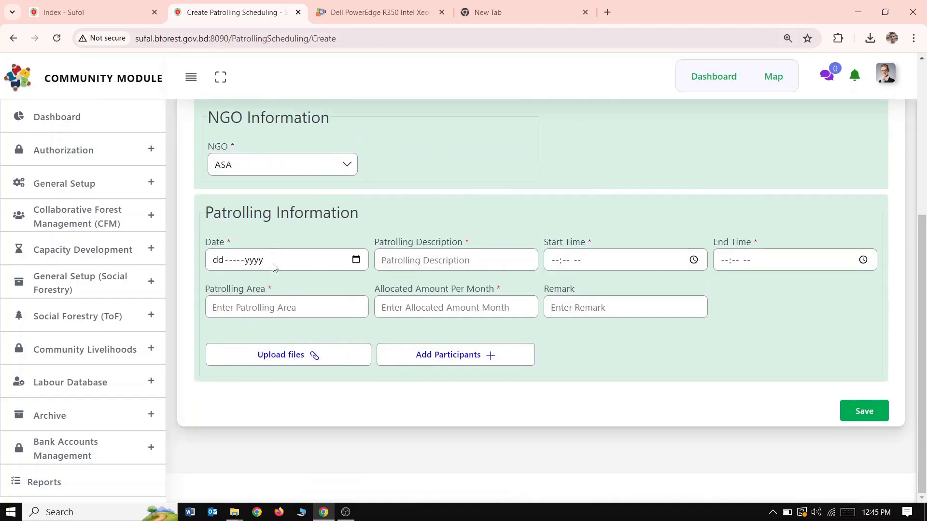
Set the patrolling date to 17-Jul-2024 and place the cursor in the patrolling description
left_click(357, 261)
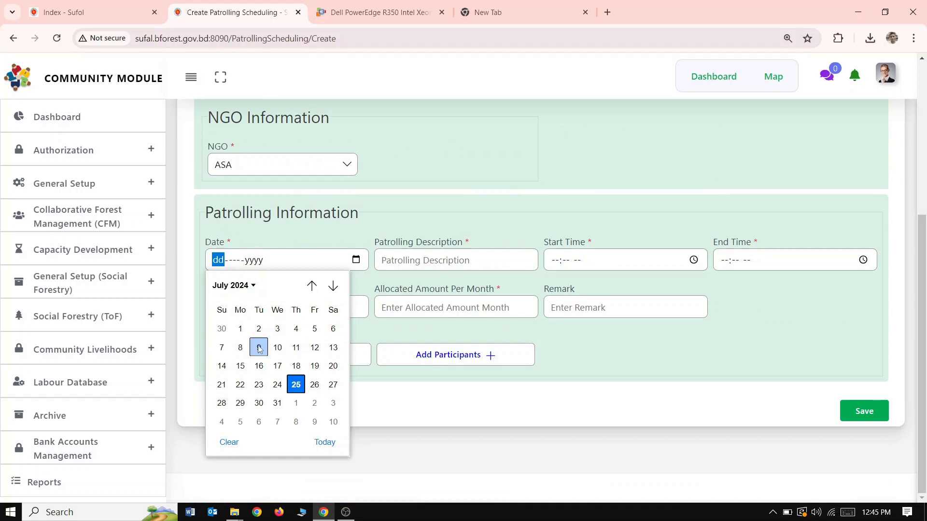
left_click(277, 367)
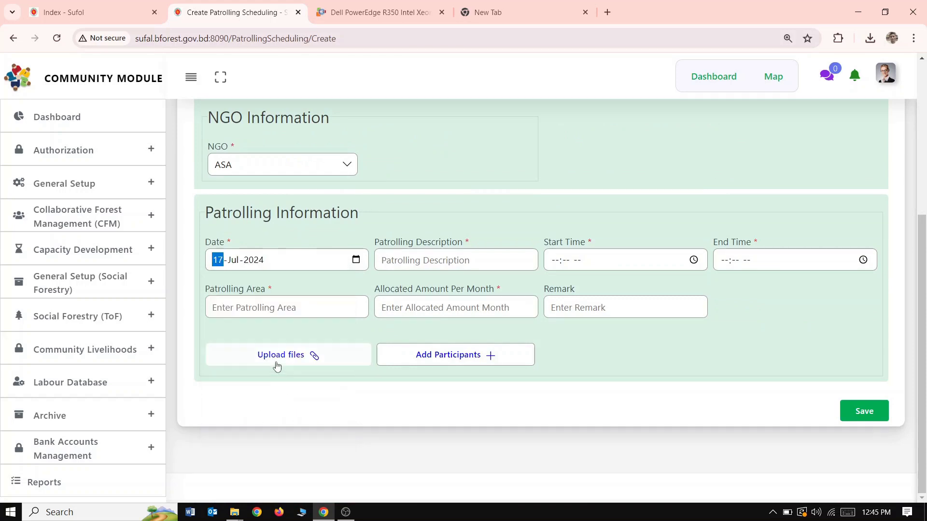
left_click(424, 264)
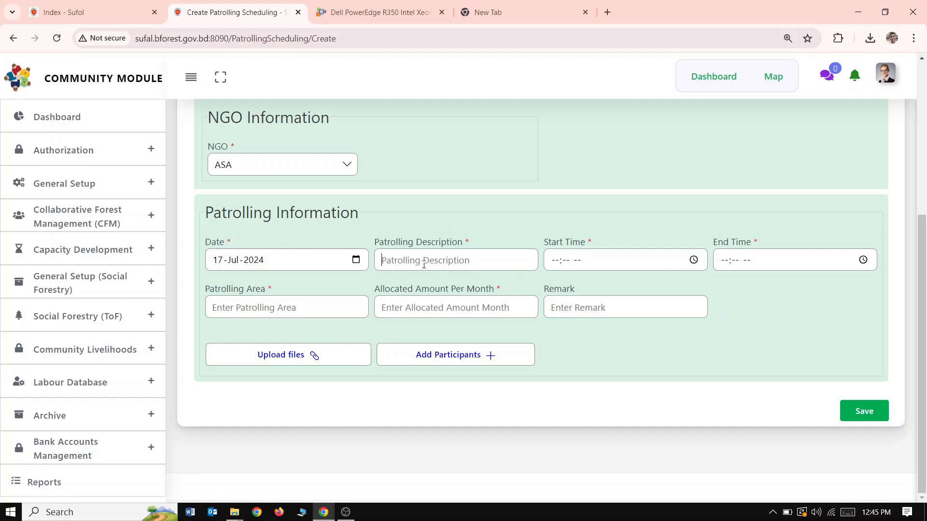
Set the patrolling start time to 12:45 PM
left_click(693, 261)
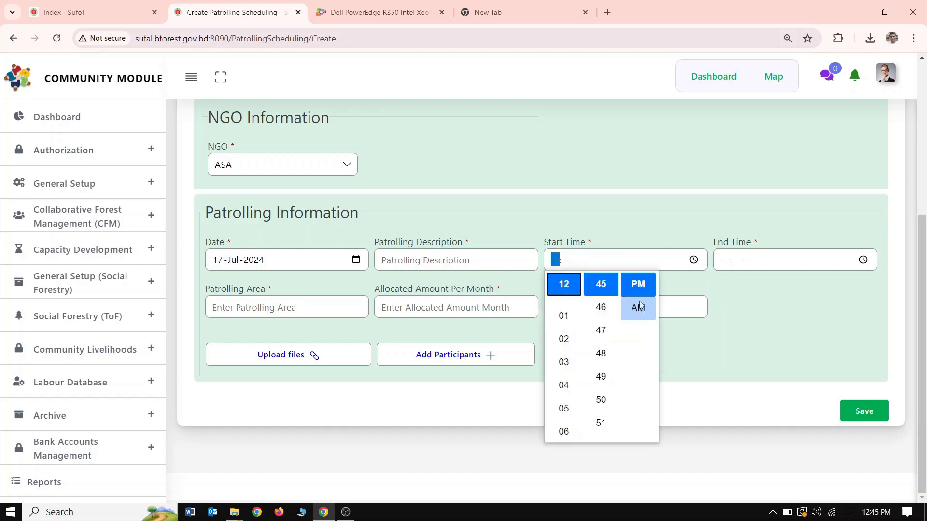
left_click(632, 288)
left_click(733, 200)
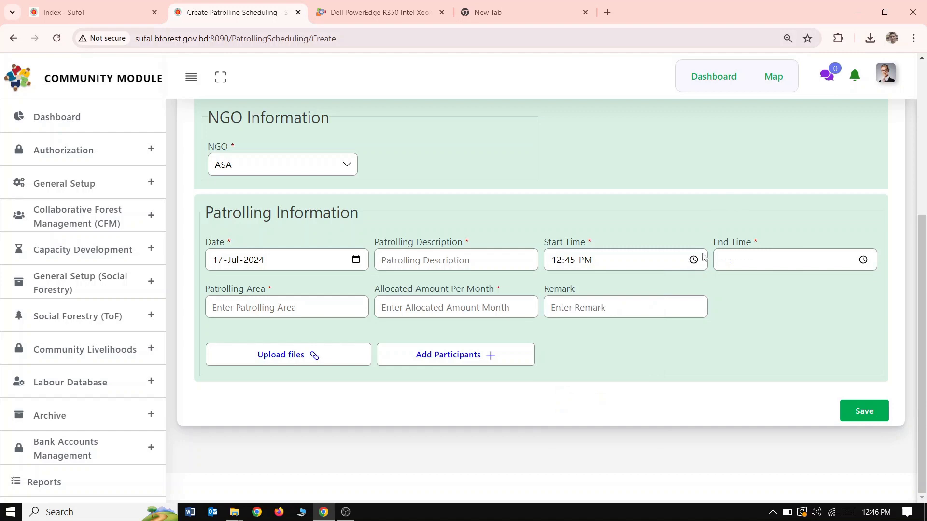
left_click(864, 260)
scroll(708, 310, "up", 3)
scroll(708, 310, "down", 3)
left_click(863, 259)
scroll(778, 368, "down", 2)
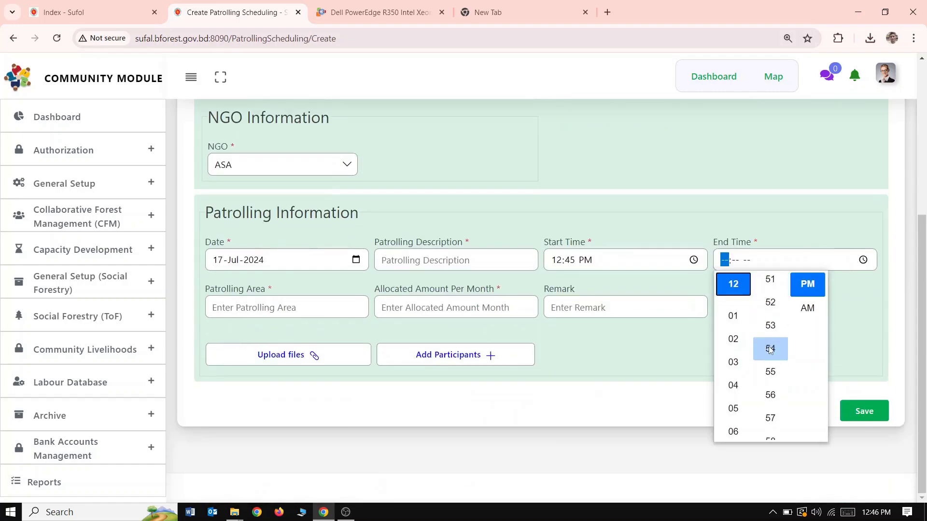
scroll(778, 367, "up", 4)
left_click(782, 249)
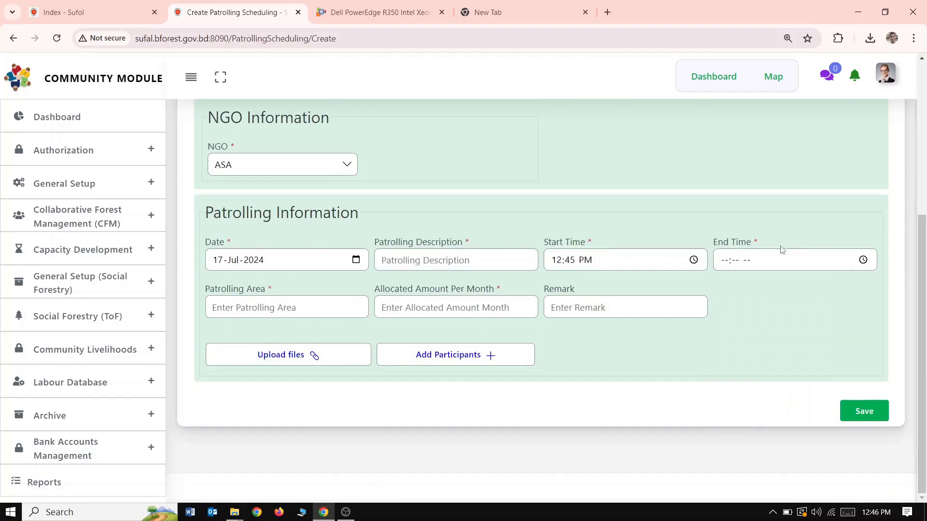
Set the patrolling end time to 02:12 AM and enter "demo" as the patrolling area
left_click(726, 261)
type("212a")
left_click(244, 331)
type("de")
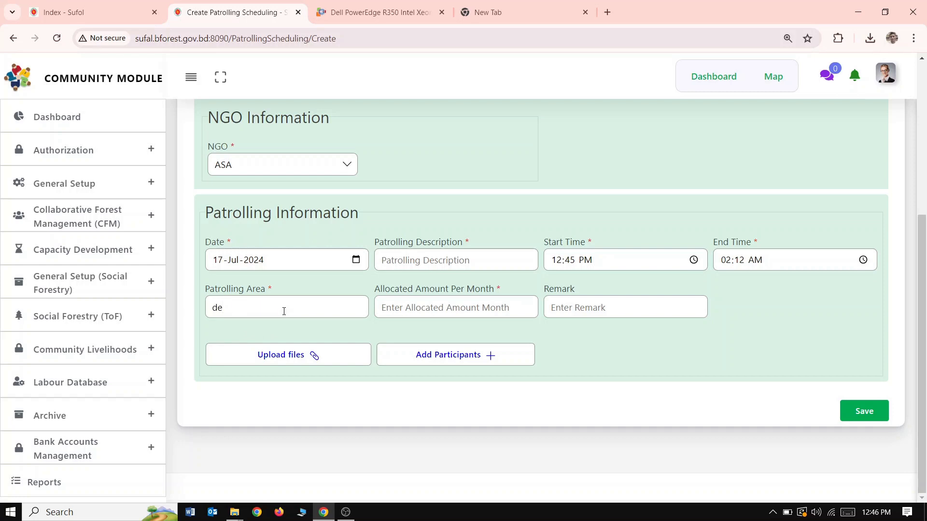
type("mo")
Enter 10000 as the allocated amount per month and "done" as the remark
left_click(460, 312)
type("0")
key("BackSpace")
type("10000")
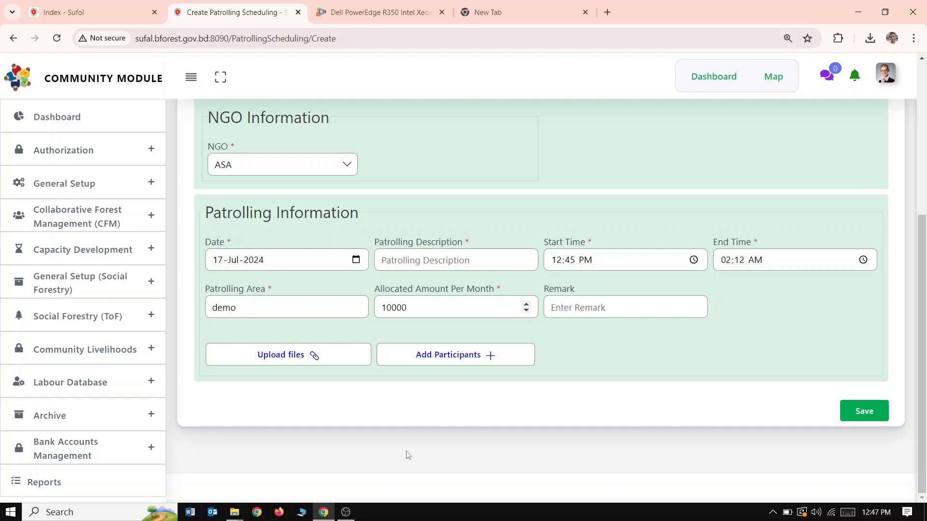
left_click(608, 307)
type("done")
Add a second image slot in the file upload dialog and close the dialog without choosing any files
left_click(318, 359)
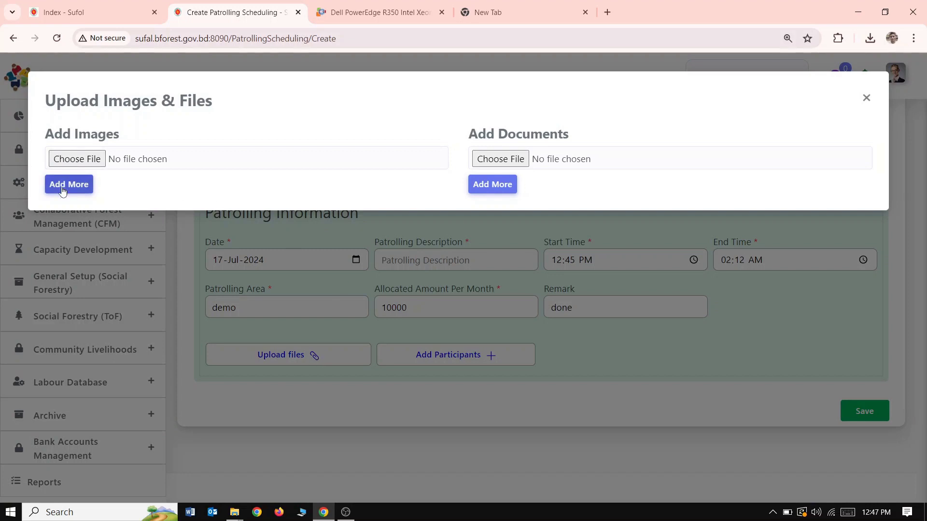
left_click(62, 192)
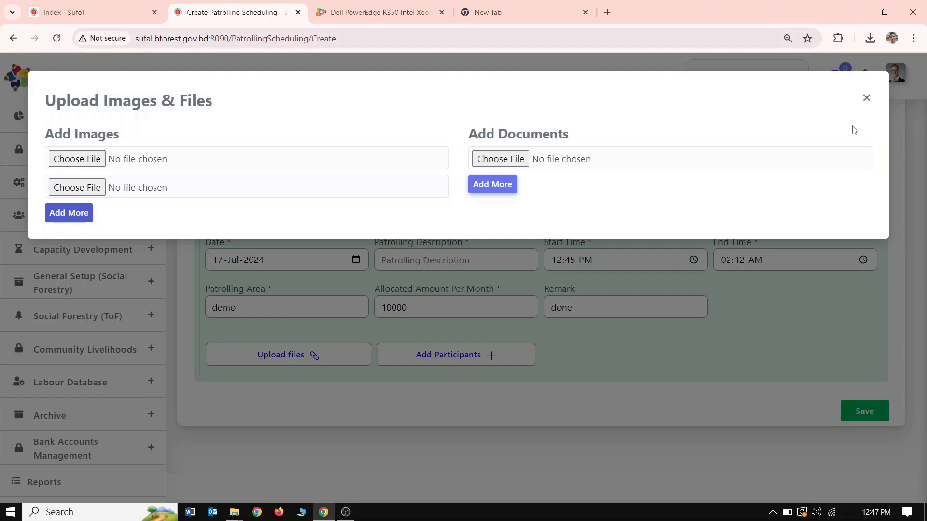
left_click(867, 100)
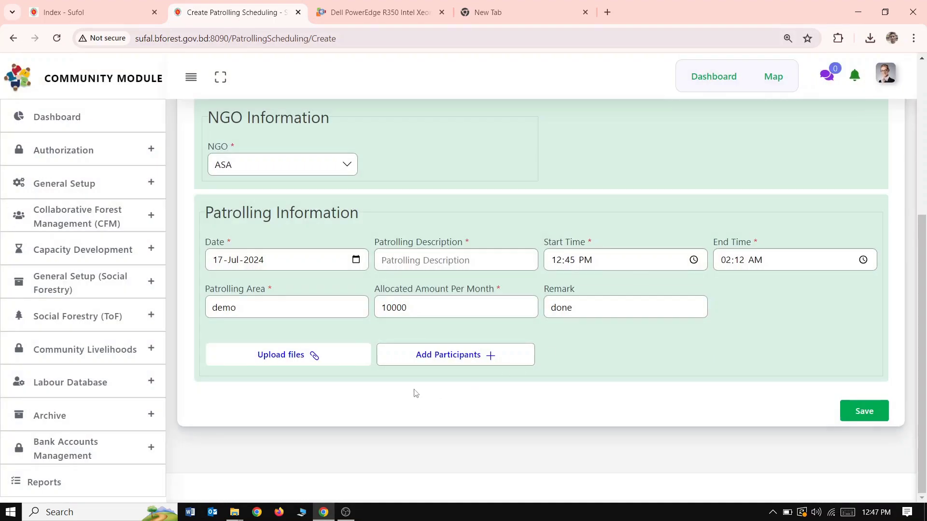
Add the beneficiaries in rows 11 and 10 of the Beneficiary list as patrolling participants
left_click(416, 362)
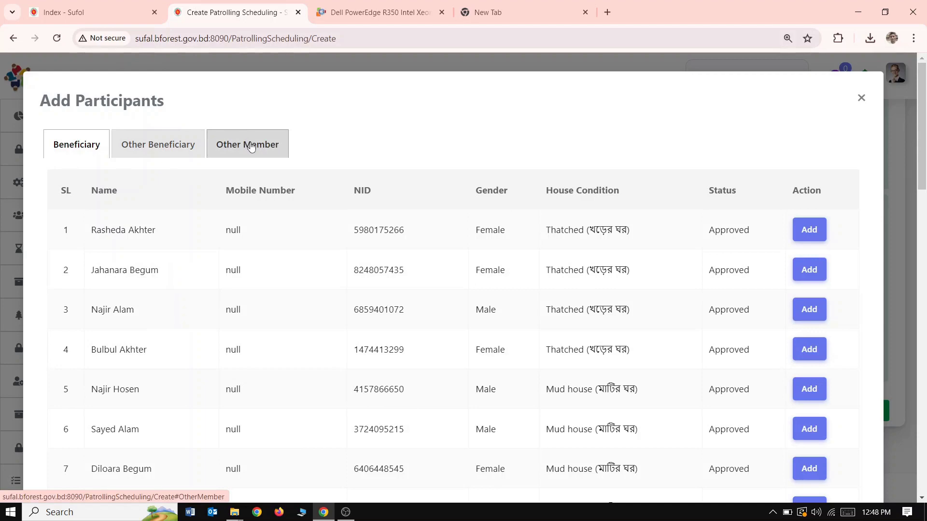
scroll(152, 256, "down", 5)
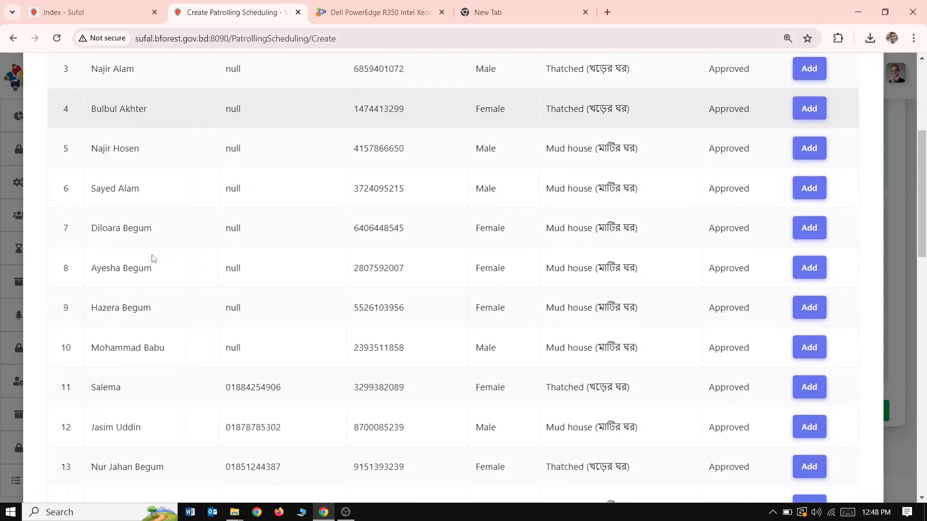
scroll(153, 263, "down", 10)
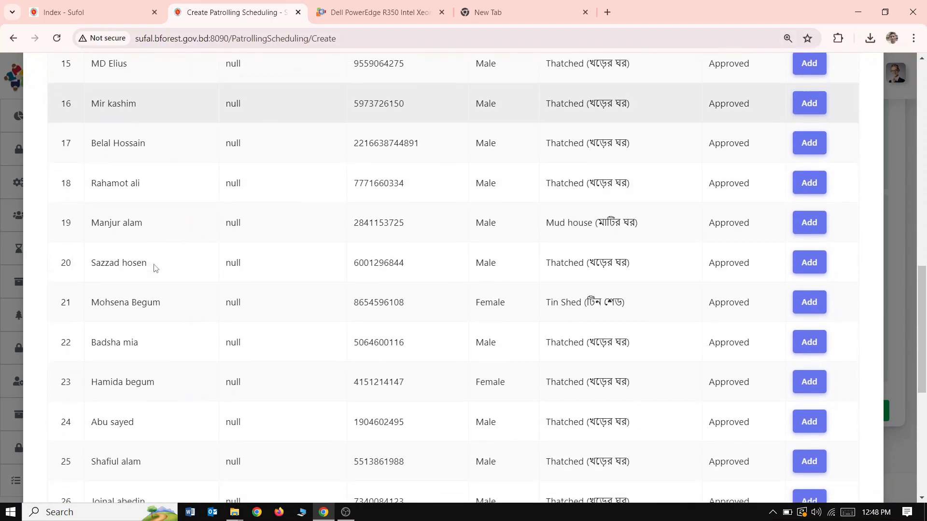
scroll(156, 269, "up", 7)
scroll(157, 270, "up", 6)
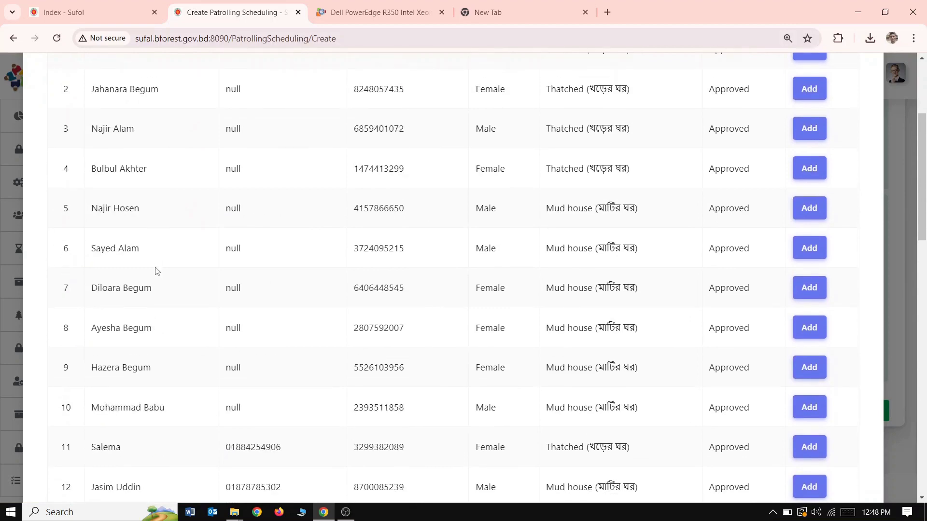
scroll(157, 270, "up", 4)
scroll(156, 268, "down", 4)
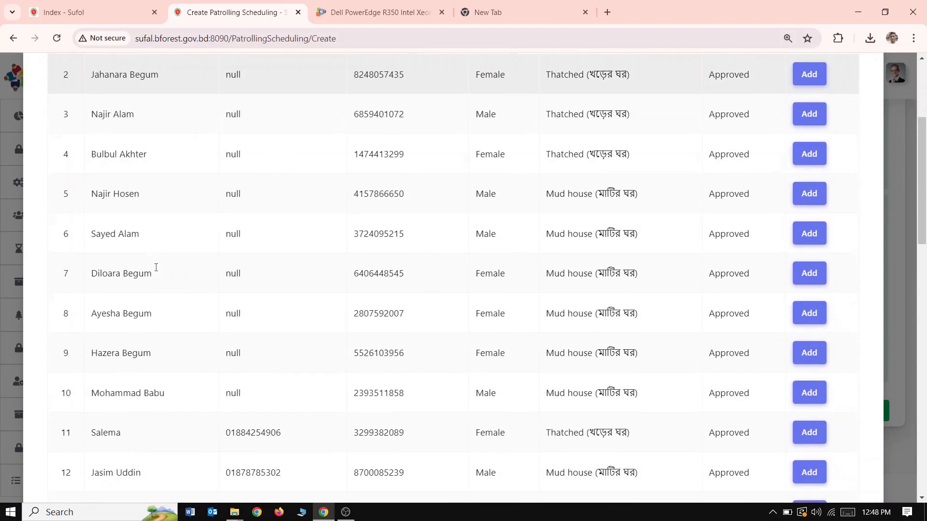
scroll(156, 268, "down", 5)
left_click(818, 203)
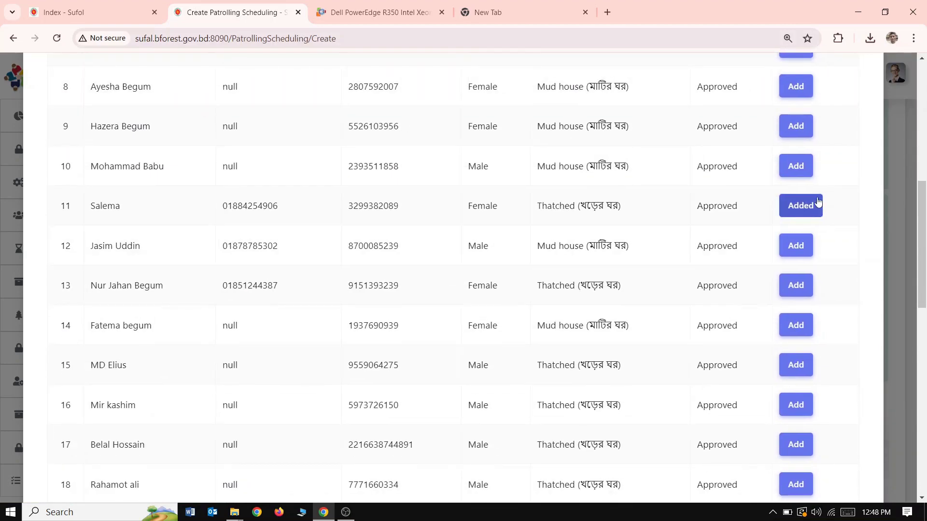
left_click(801, 173)
Filter other beneficiaries by forest circle Wildlife Circle and forest division Wildlife Management & Nature Conservation Division, Ctg
scroll(370, 232, "up", 6)
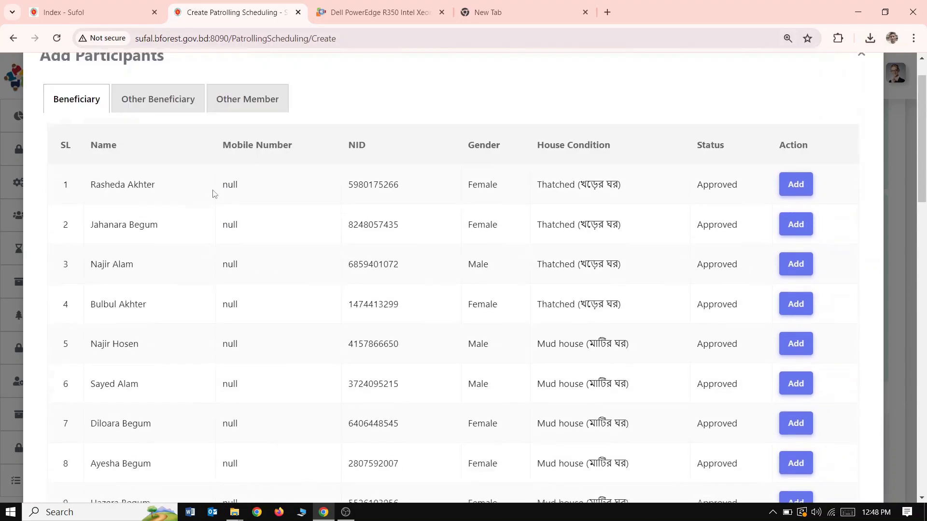
scroll(213, 193, "up", 1)
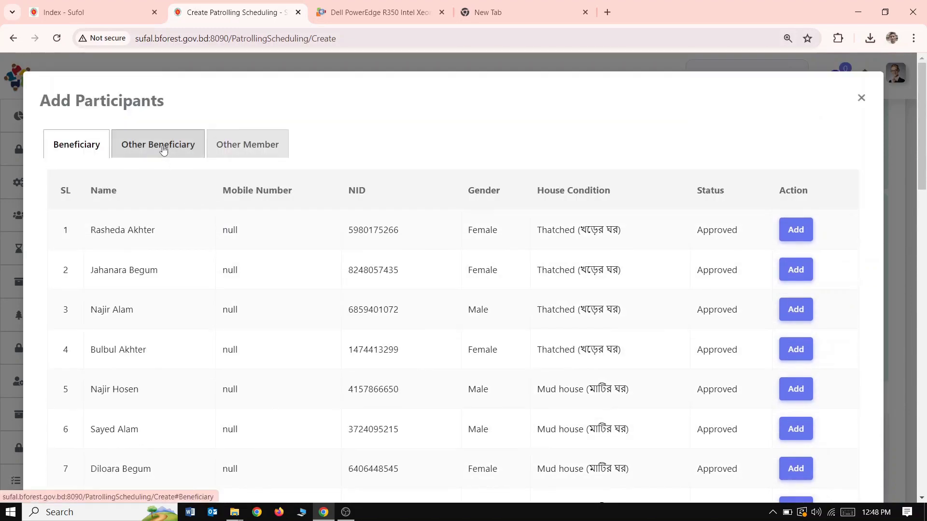
left_click(163, 150)
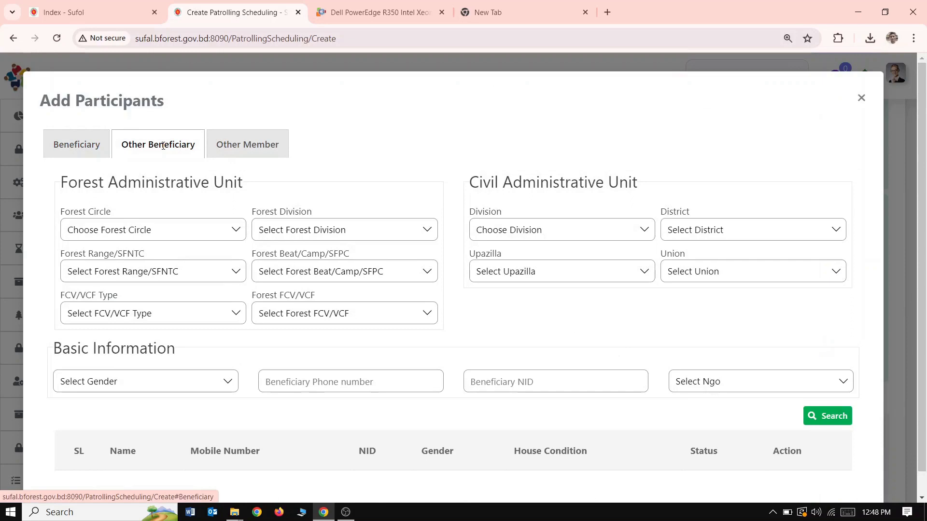
scroll(163, 145, "down", 1)
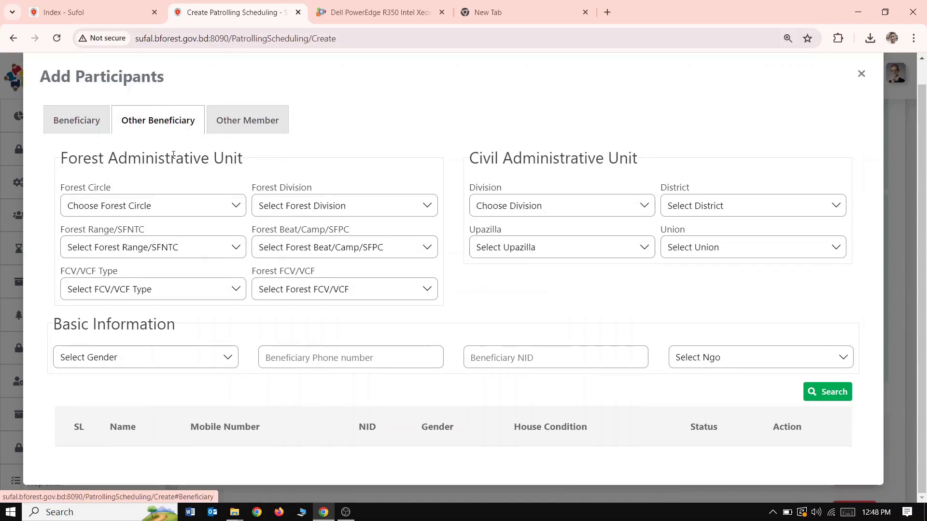
left_click(218, 208)
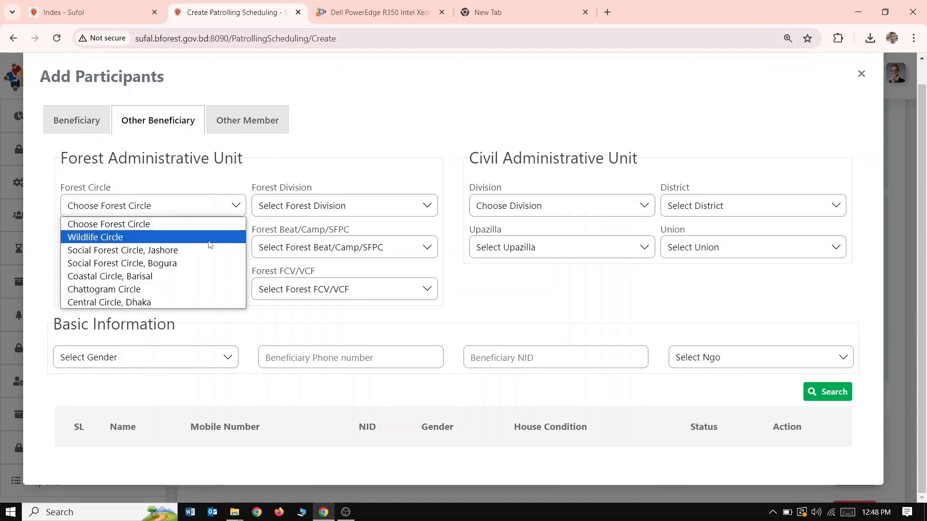
left_click(211, 237)
left_click(308, 208)
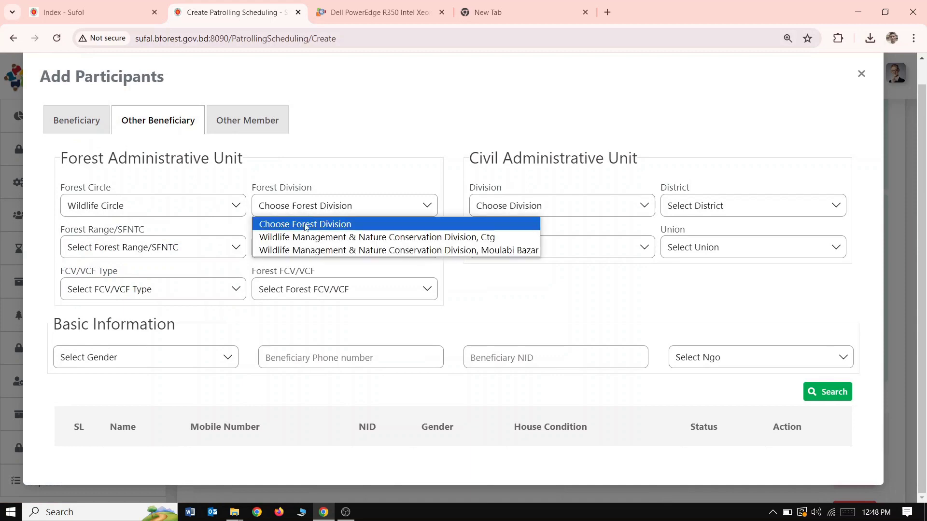
left_click(309, 237)
Set the other-beneficiary filter to forest range Chunati Wildlife sanctuary and forest beat Aziznagar
left_click(137, 255)
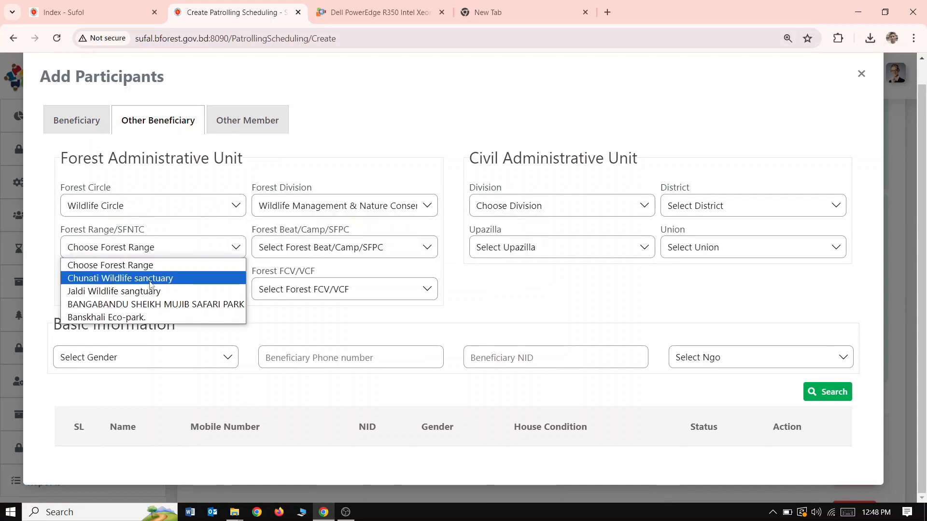
left_click(150, 280)
left_click(286, 248)
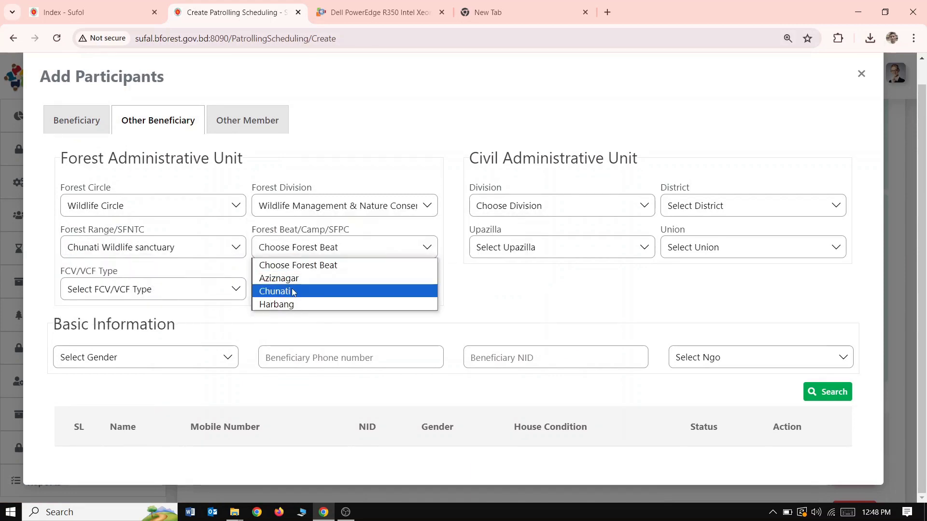
left_click(285, 279)
Set the FCV/VCF type to FCV and the forest FCV/VCF to Villeger Para, and search for matching beneficiaries
left_click(154, 292)
left_click(73, 320)
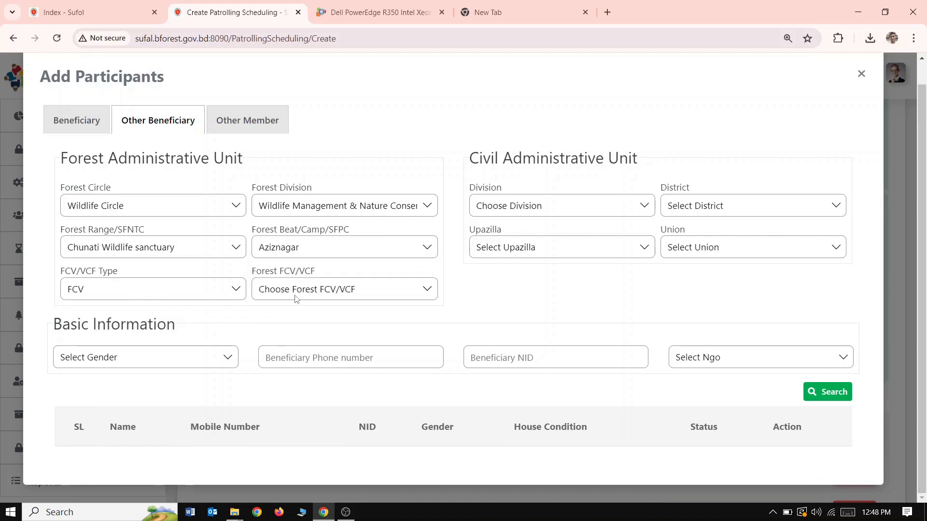
left_click(297, 290)
left_click(300, 320)
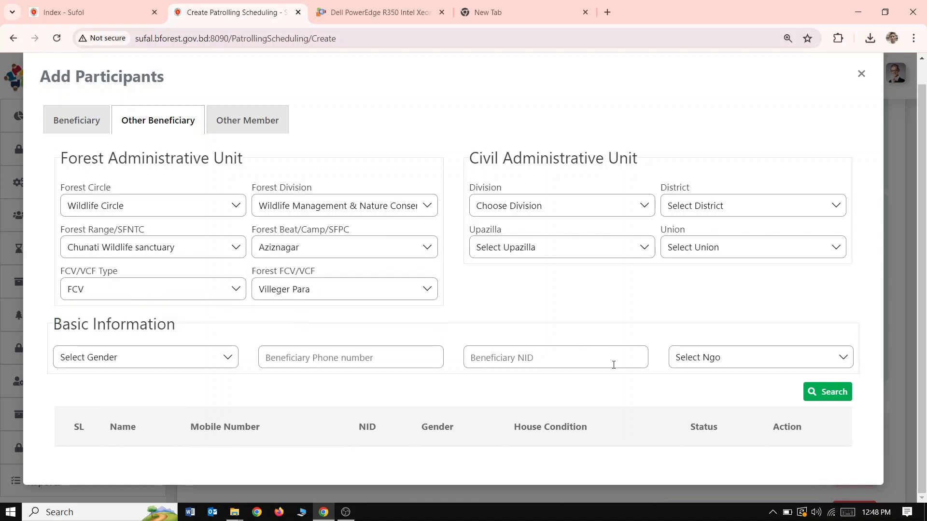
left_click(840, 394)
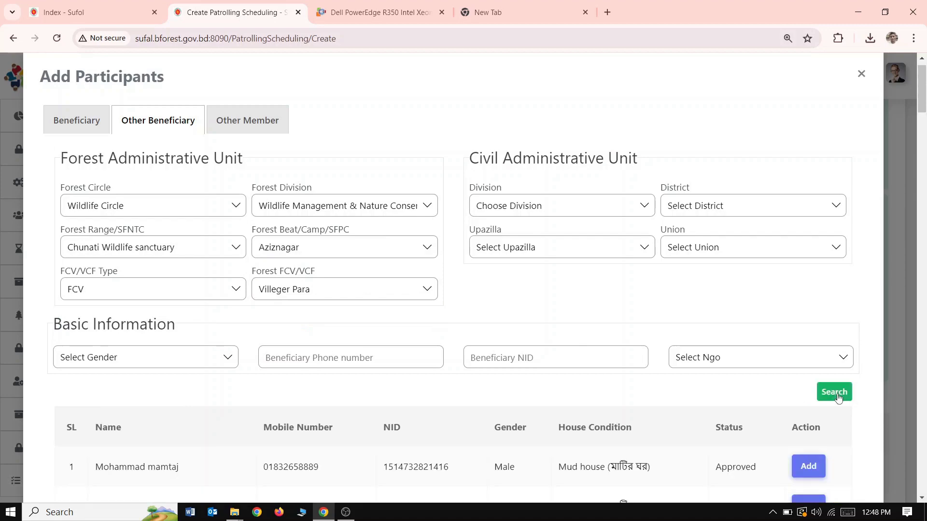
Add the beneficiaries in rows 6 and 2 of the search results as participants
scroll(62, 336, "down", 6)
scroll(48, 331, "up", 5)
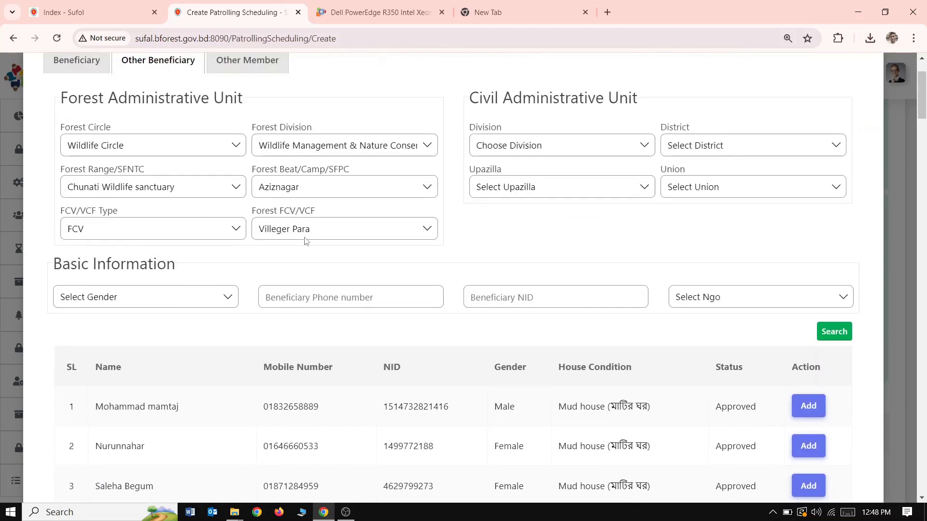
scroll(306, 242, "down", 7)
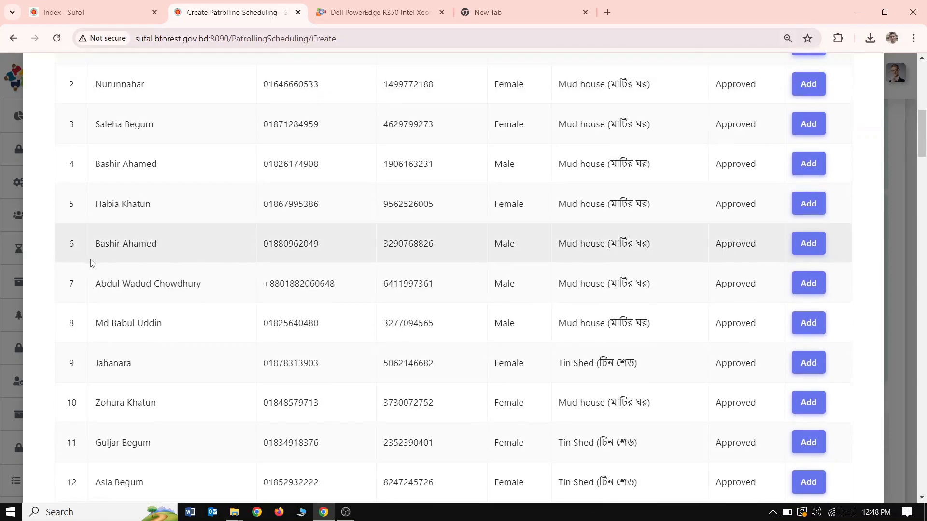
left_click(812, 243)
scroll(812, 244, "up", 2)
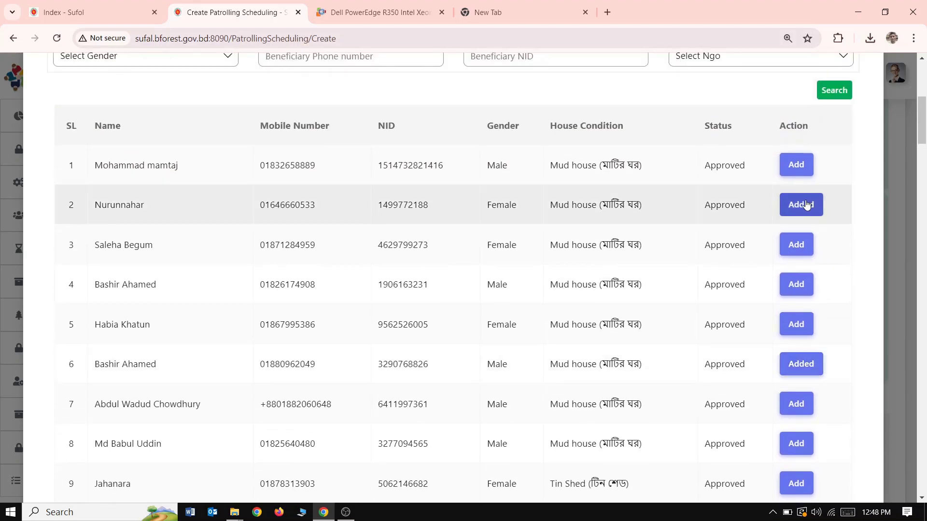
left_click(808, 200)
View the Other Member entry form and close the Add Participants dialog
scroll(772, 222, "up", 6)
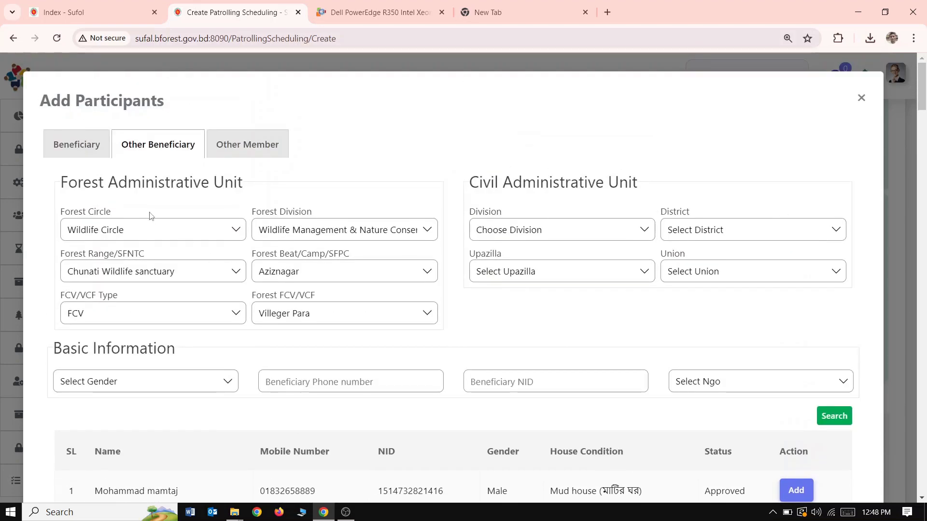
left_click(249, 156)
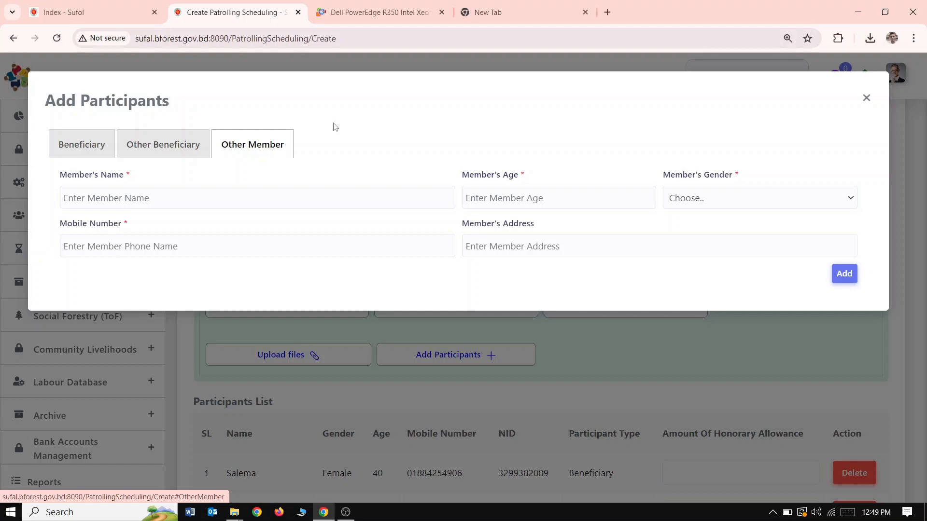
left_click(870, 102)
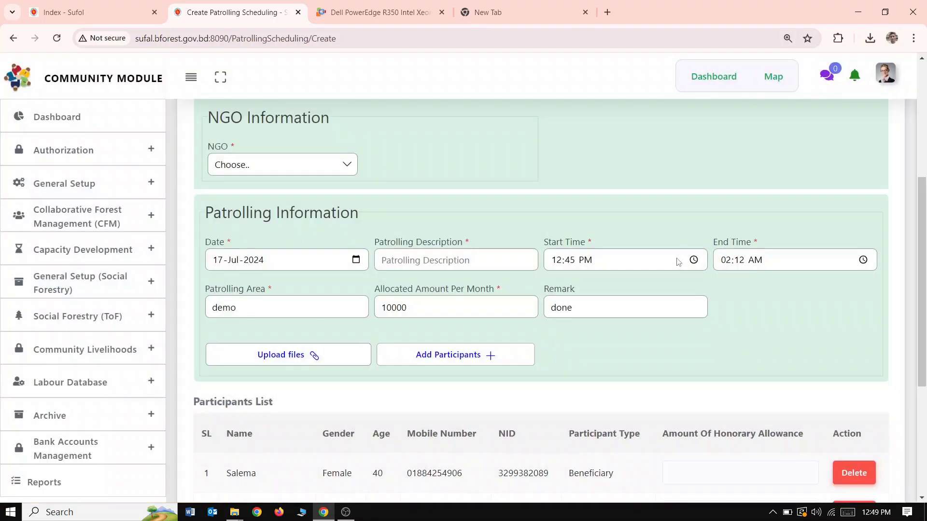
Enter 2500 as the honorary allowance for the first participant in the Participants List
scroll(678, 261, "down", 5)
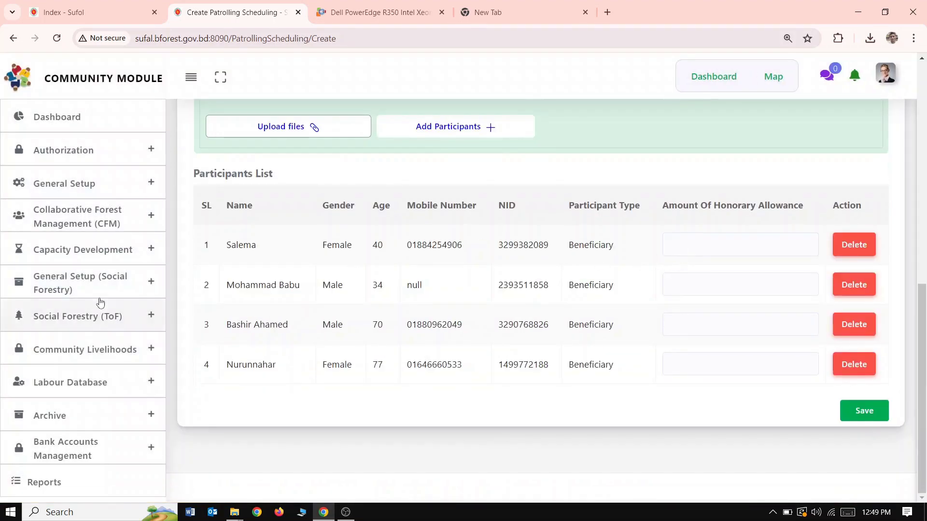
scroll(552, 372, "up", 2)
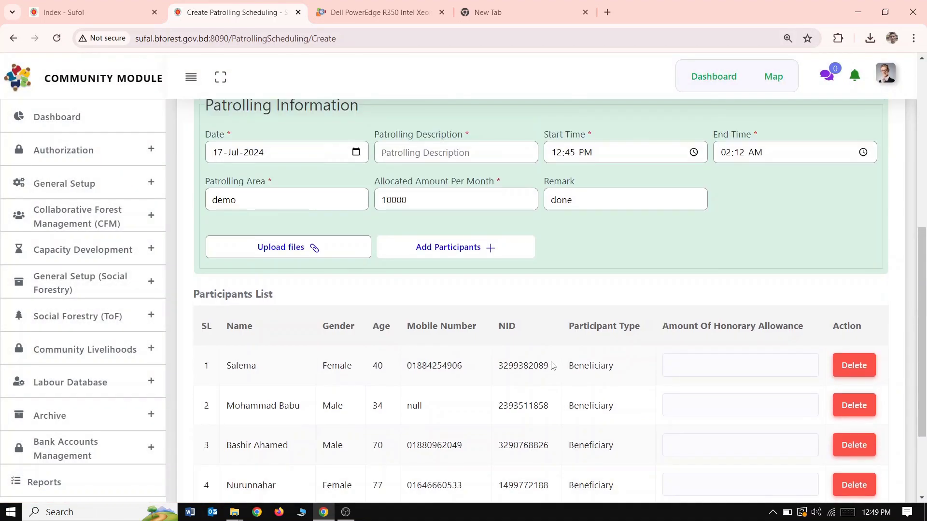
scroll(593, 357, "down", 2)
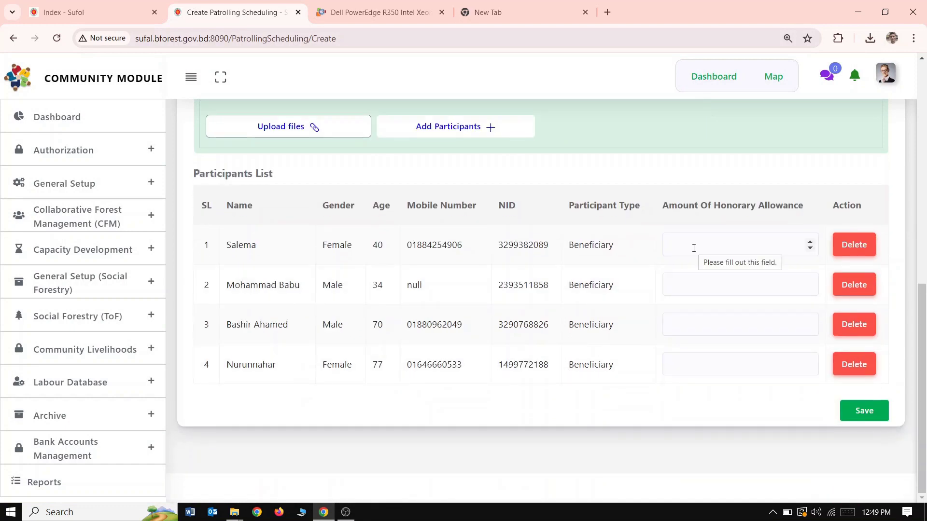
scroll(684, 280, "up", 3)
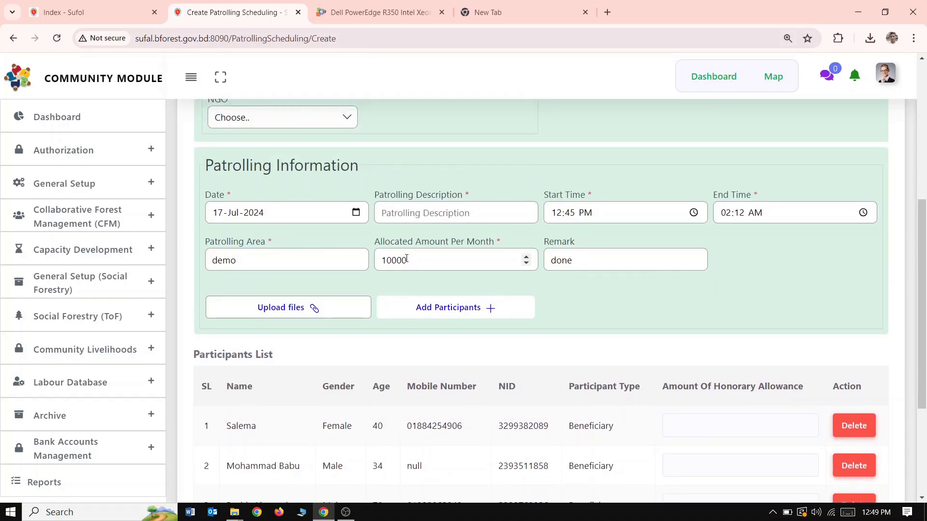
scroll(406, 256, "down", 2)
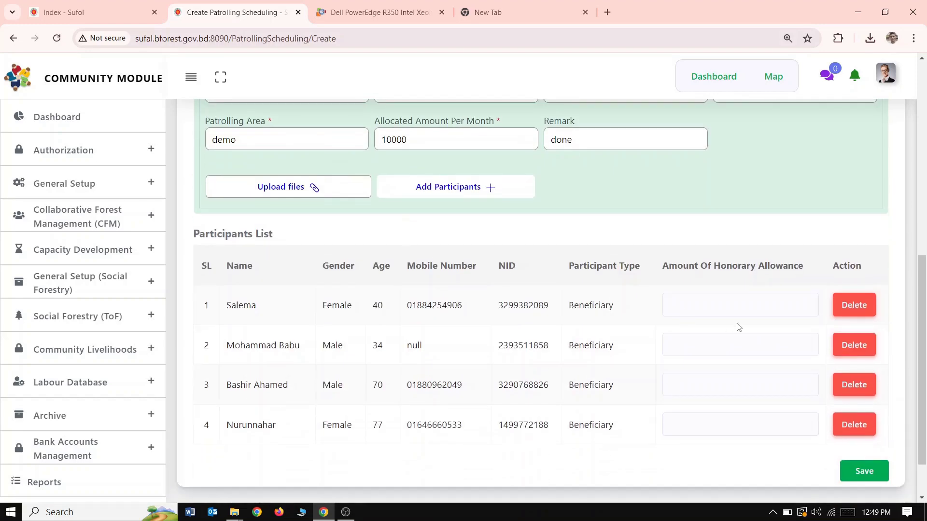
scroll(718, 323, "down", 1)
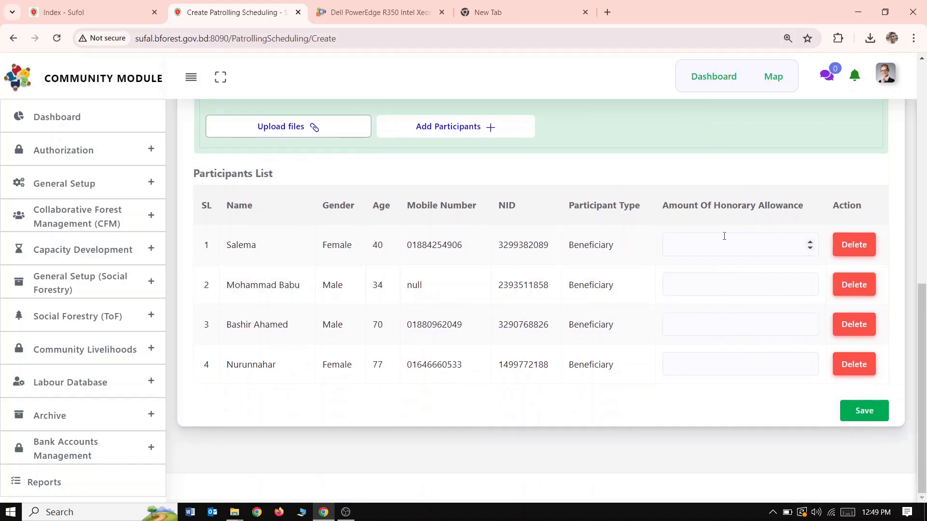
left_click(701, 245)
type("2500")
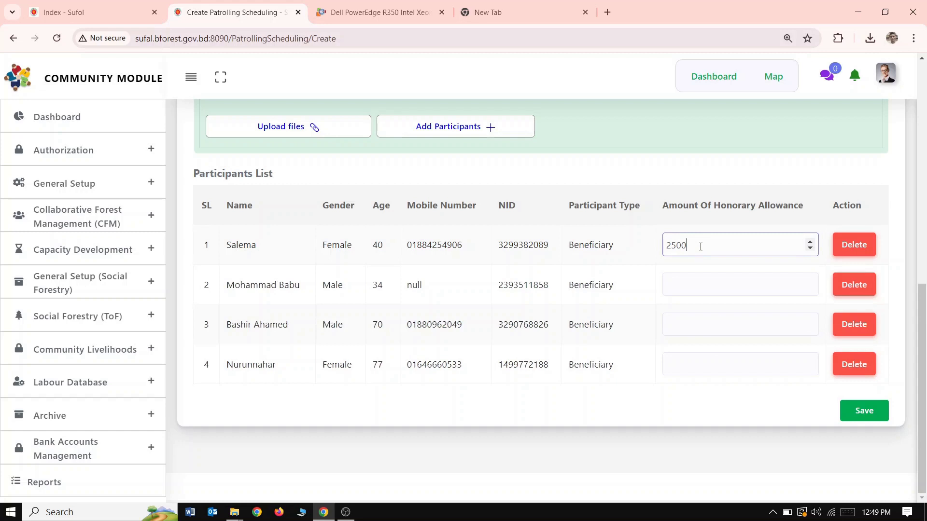
Enter 2500 as the honorary allowance for the second and third participants and 2000 for the fourth in the Participants List
left_click(704, 286)
type("2500")
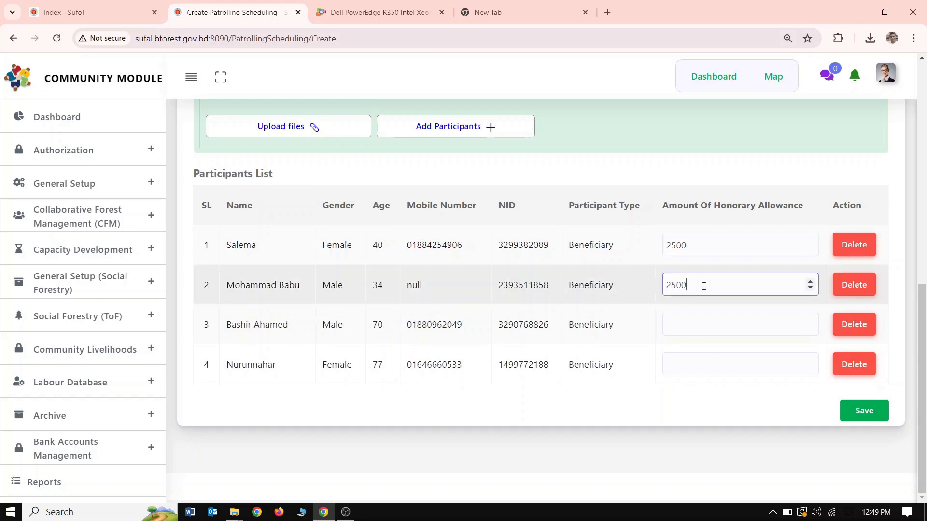
left_click(705, 319)
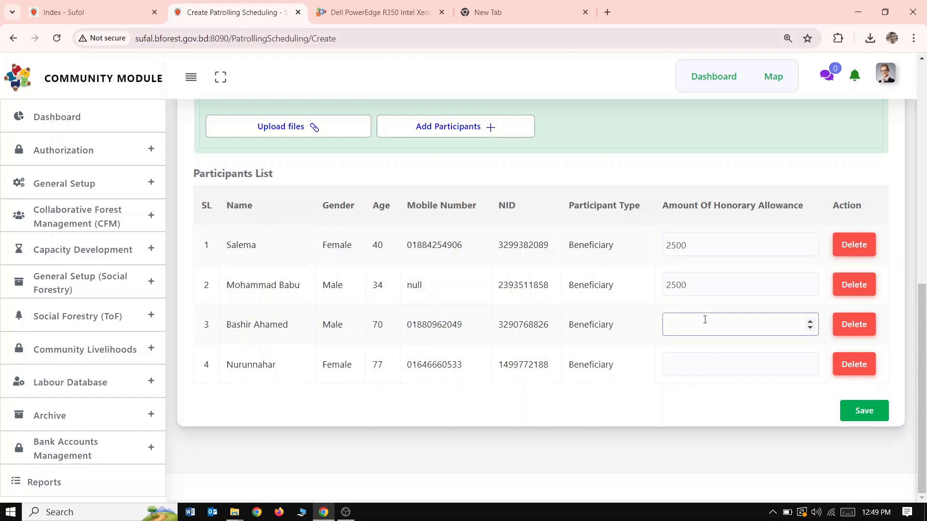
type("2500")
scroll(705, 320, "up", 3)
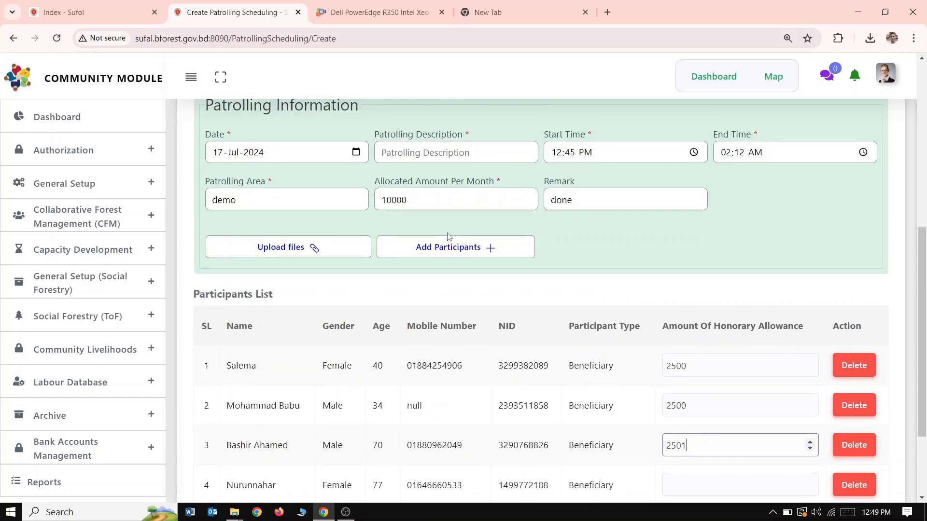
scroll(449, 237, "down", 3)
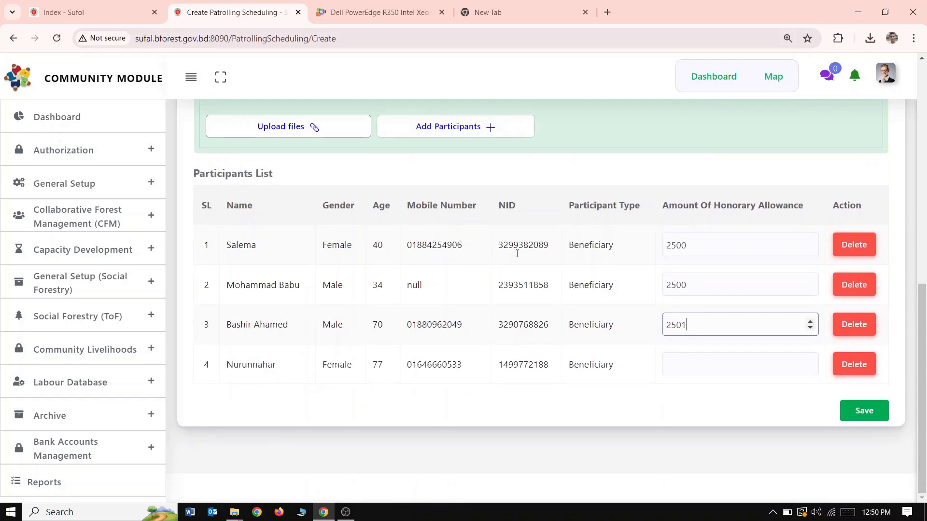
type("0")
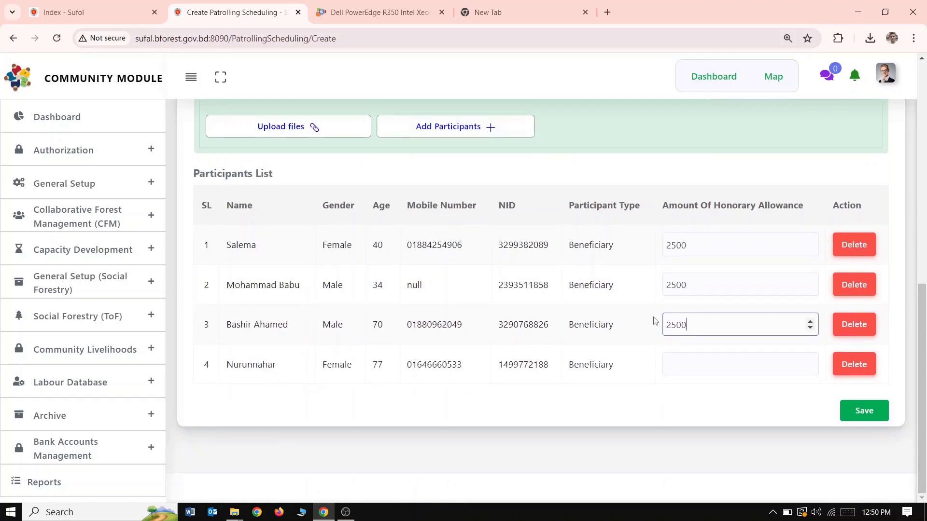
left_click(716, 370)
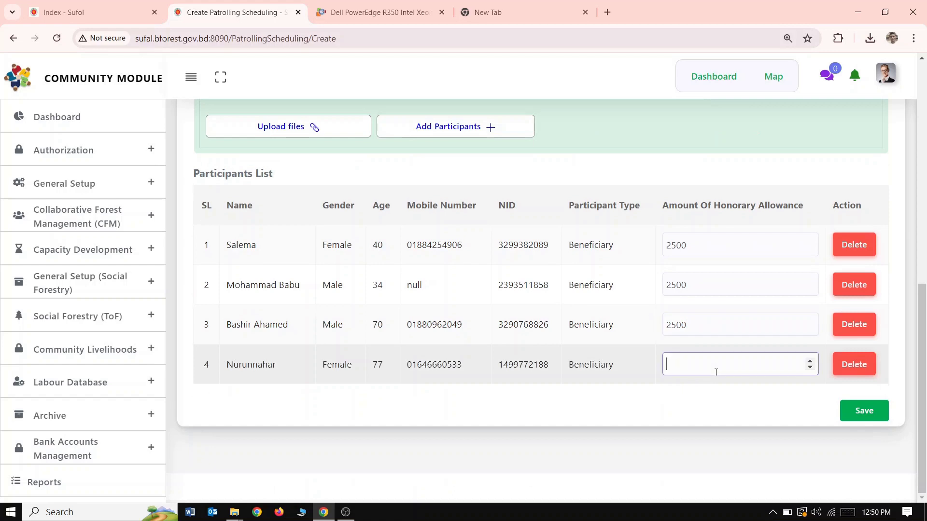
type("2000")
Try to save the patrolling schedule with the four participants' allowances
left_click(880, 423)
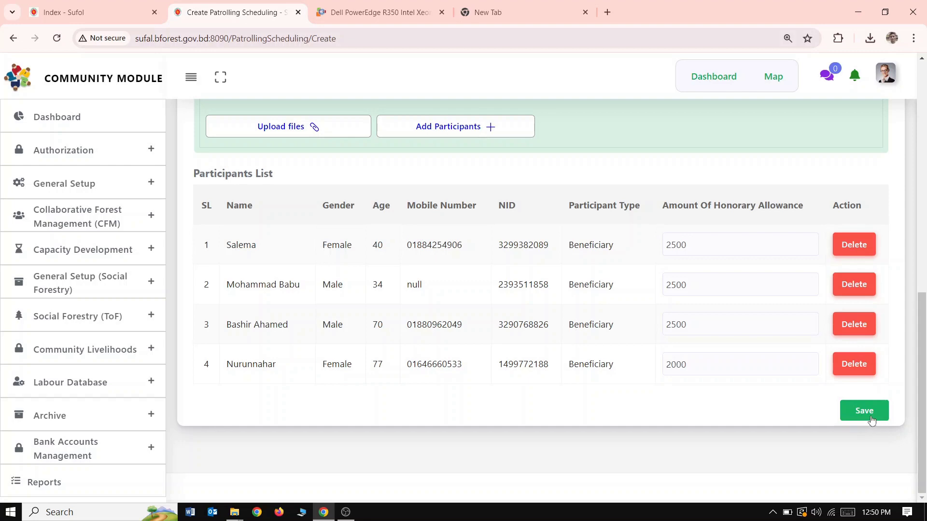
left_click(864, 416)
scroll(864, 416, "down", 2)
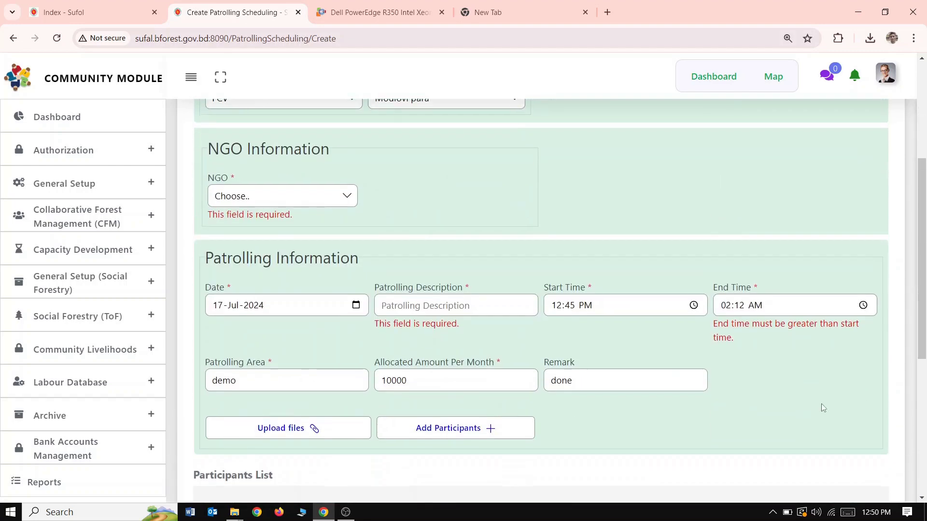
Set the end time to 02:12 PM and the patrolling description to demo, and try saving the schedule again
left_click(864, 305)
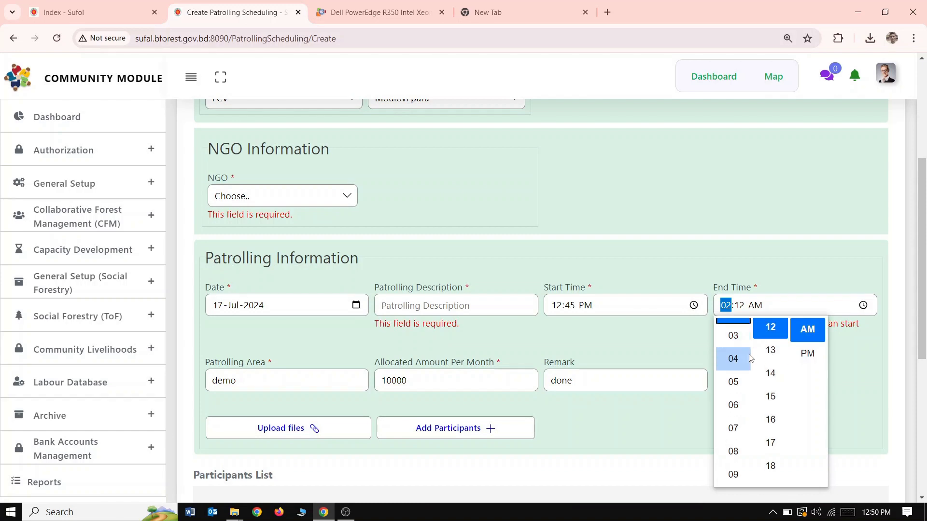
left_click(810, 354)
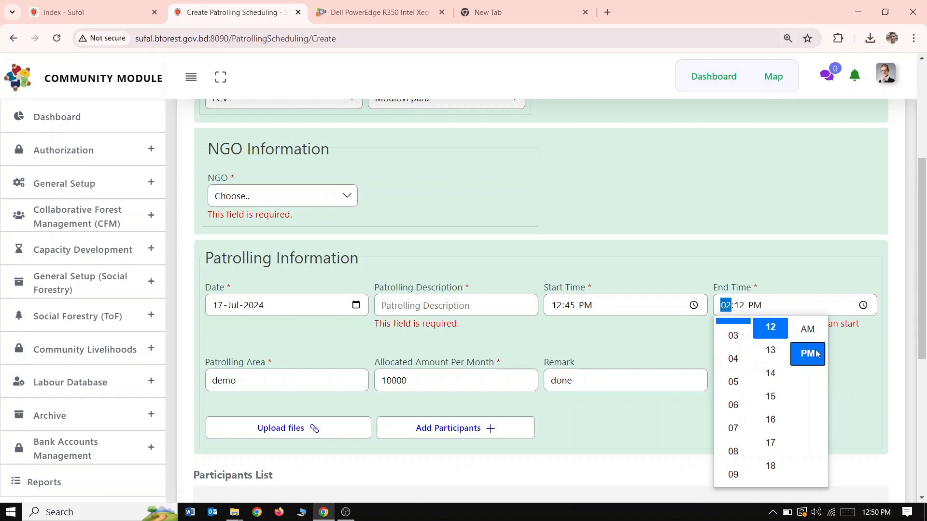
left_click(864, 356)
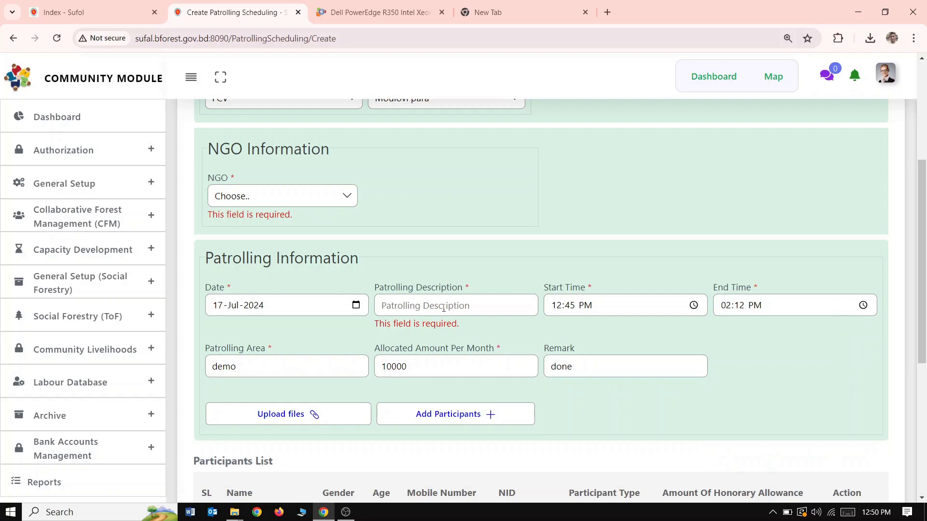
type("demoi")
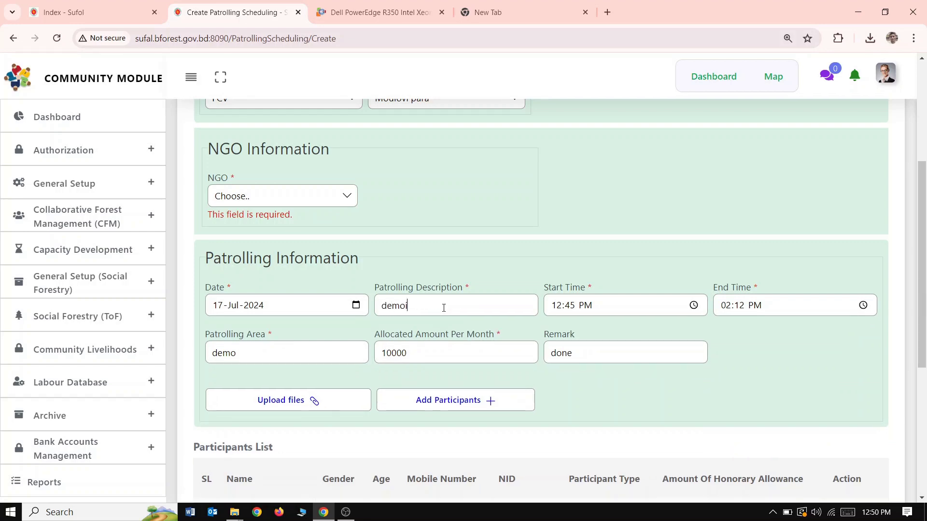
key("BackSpace")
scroll(443, 307, "down", 6)
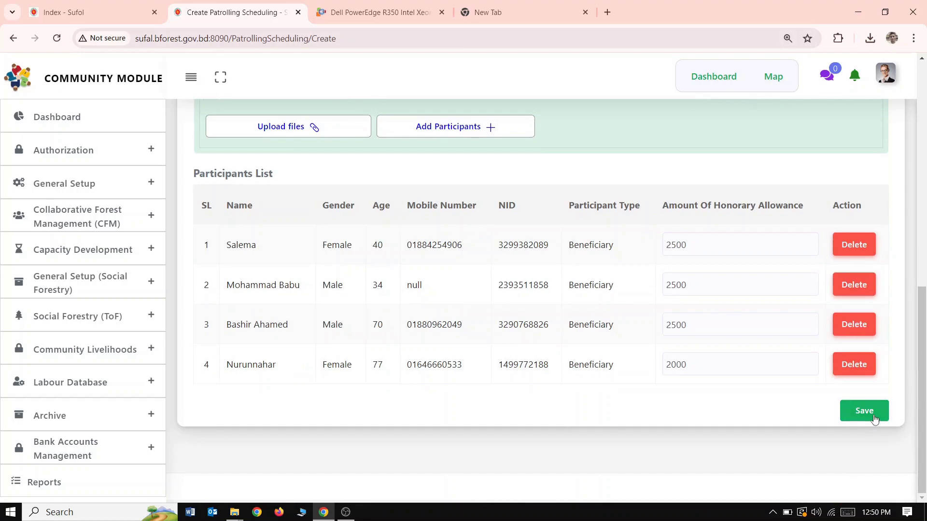
left_click(864, 410)
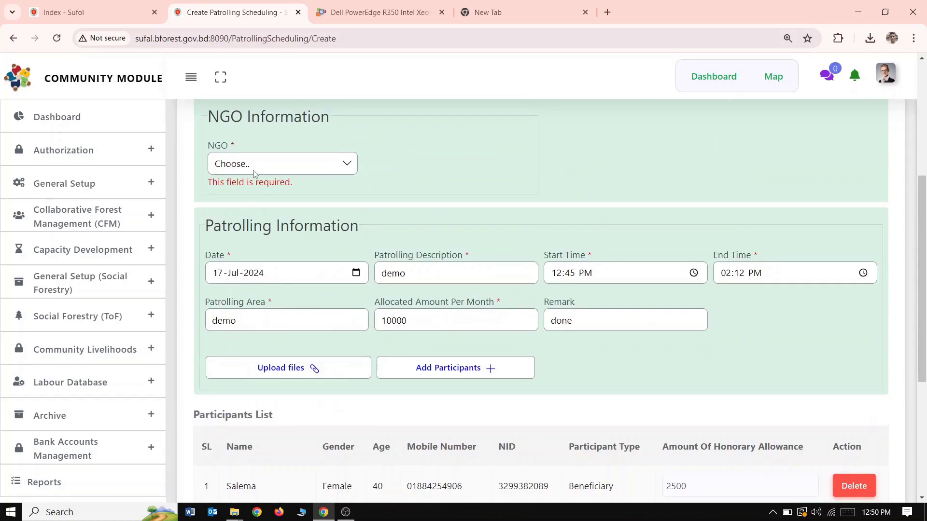
Set the NGO to ASA in the NGO Information section
left_click(255, 166)
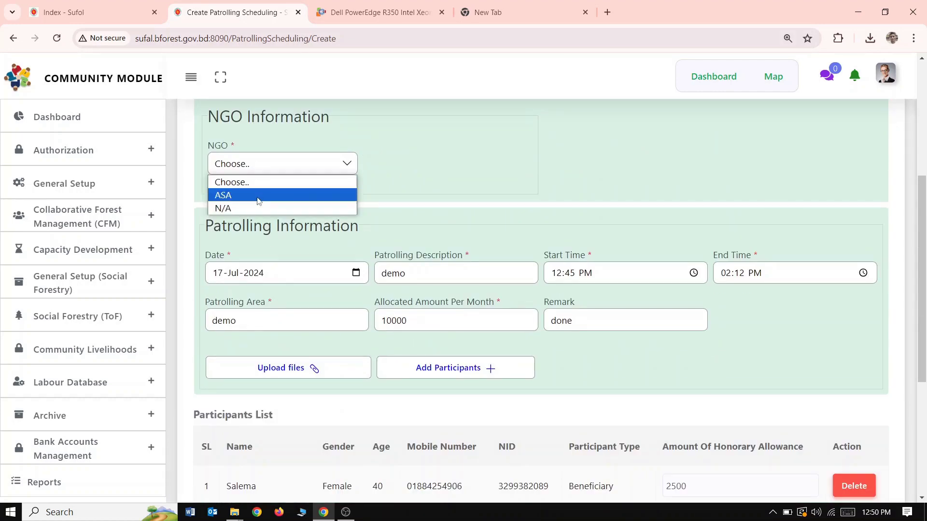
left_click(258, 199)
scroll(252, 209, "up", 2)
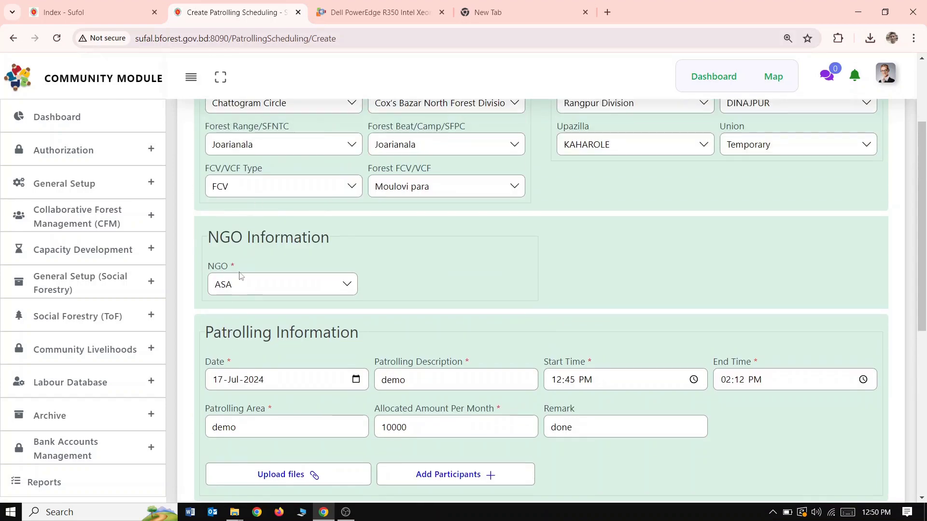
scroll(241, 276, "down", 5)
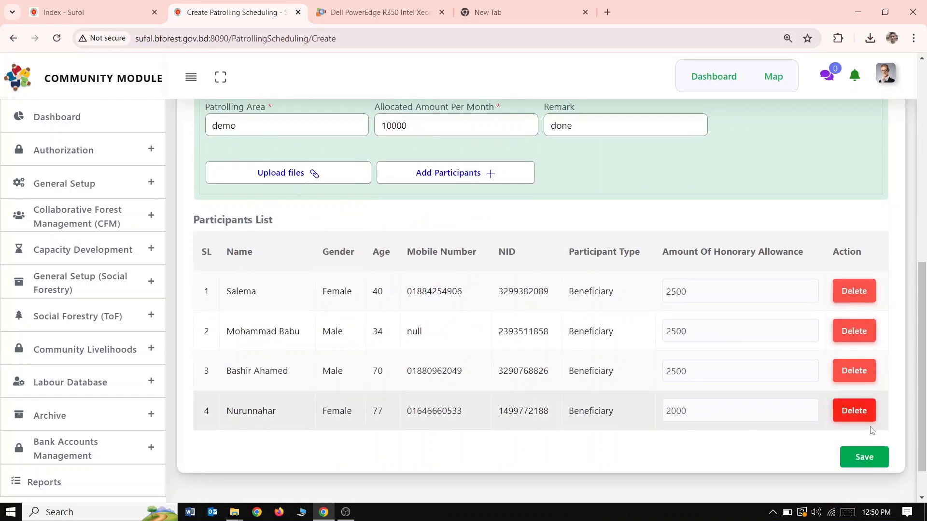